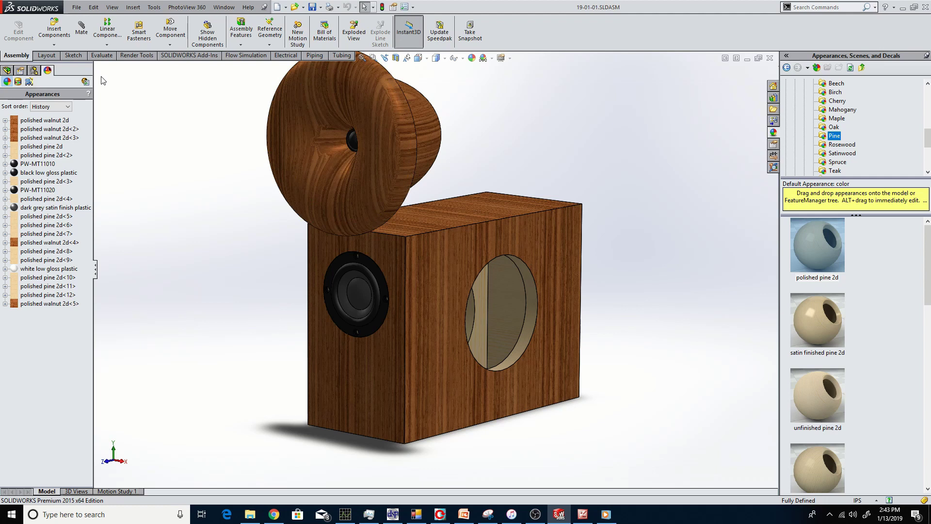
Load the Peerless SDS- 830878.SLDPRT driver part into the assembly for insertion.
{"action": "left_click", "coordinate": [56, 30]}
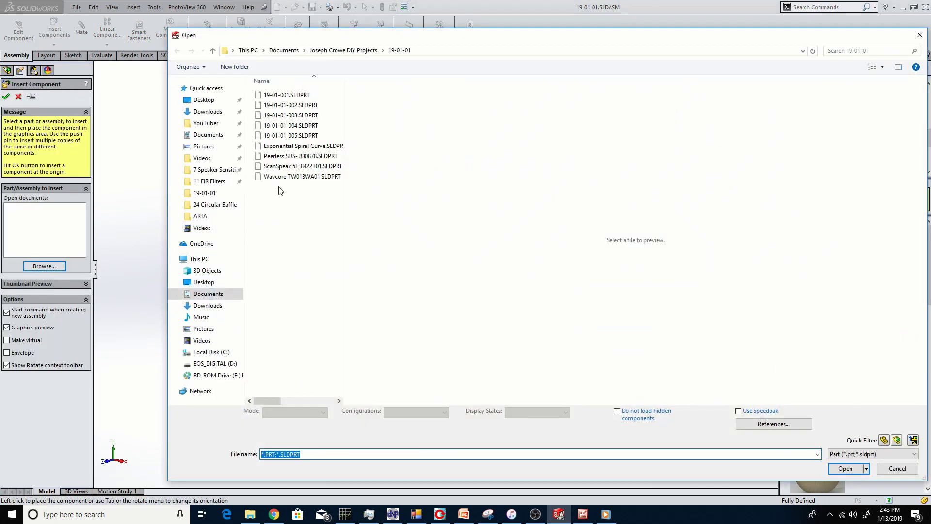
{"action": "left_click", "coordinate": [278, 156]}
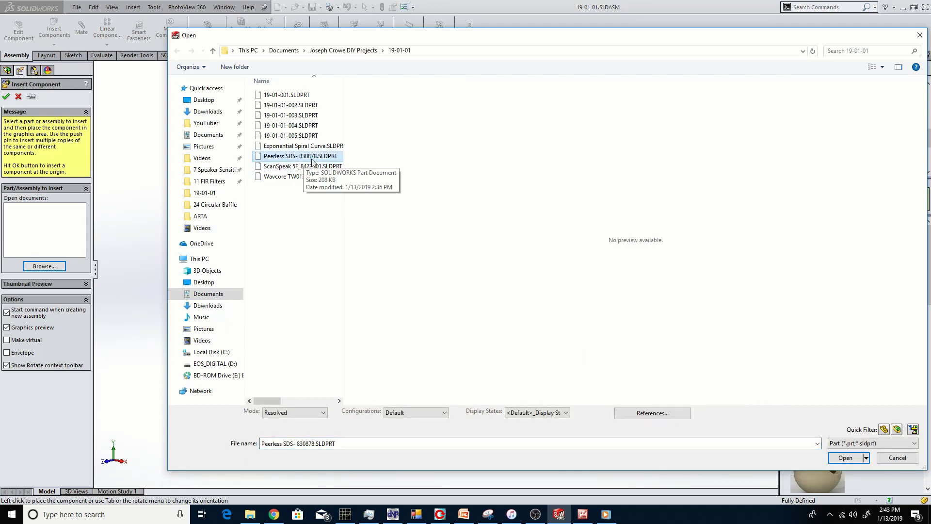
{"action": "left_click", "coordinate": [835, 459]}
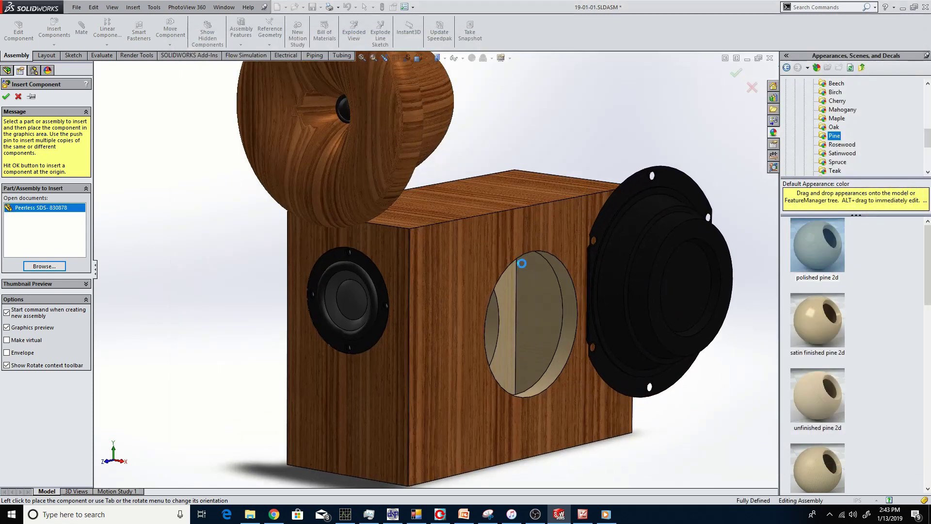
Place the driver and mate its flange face coincident to the cabinet side face, with alignment flipped.
{"action": "left_click", "coordinate": [522, 263]}
{"action": "scroll", "coordinate": [543, 271], "scroll_direction": "down", "scroll_amount": 5}
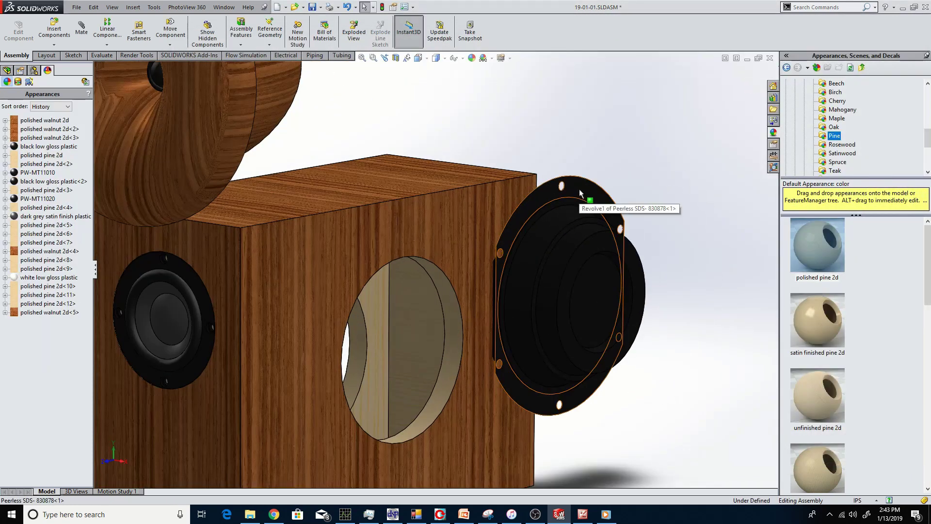
{"action": "left_click", "coordinate": [580, 191]}
{"action": "left_click", "coordinate": [685, 135]}
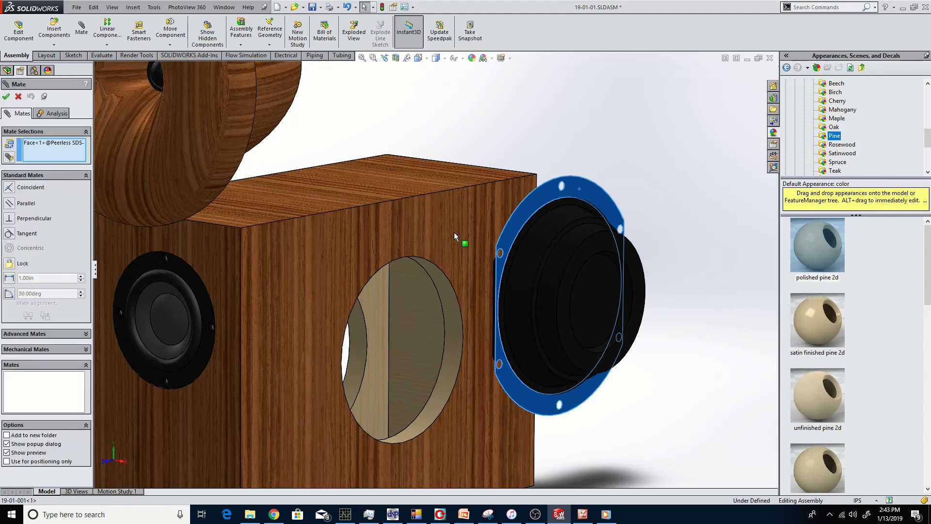
{"action": "left_click", "coordinate": [454, 232]}
{"action": "left_click", "coordinate": [539, 221]}
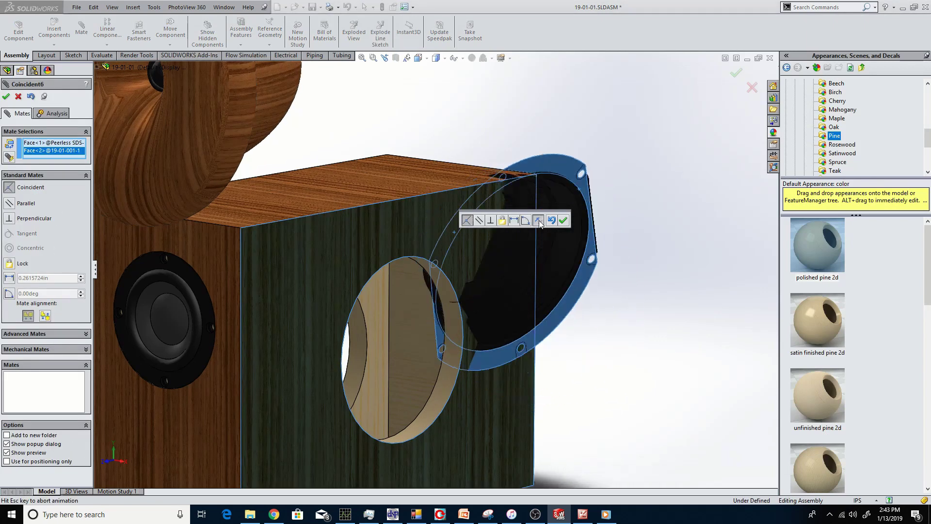
{"action": "left_click", "coordinate": [563, 221]}
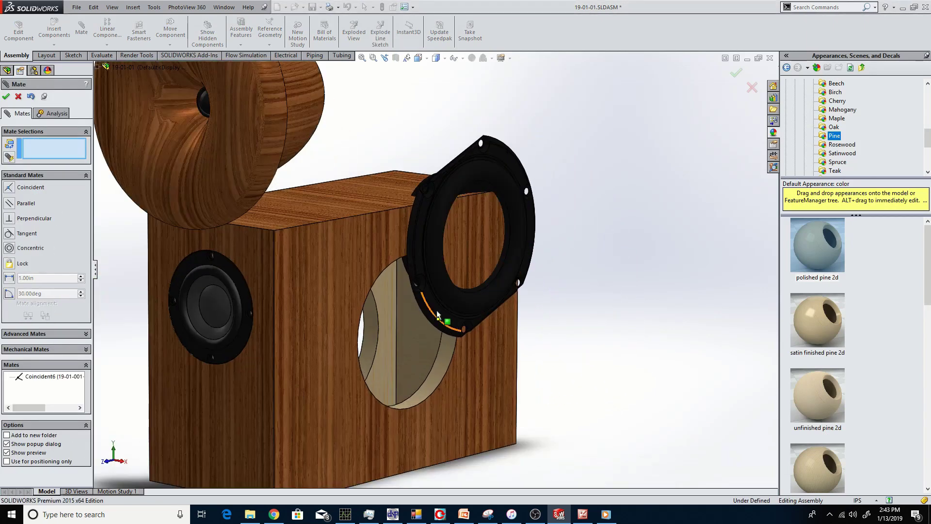
Mate the driver concentric with the cabinet's round hole and rotate it to align its bolt holes.
{"action": "middle_click_drag", "start_coordinate": [403, 259], "coordinate": [422, 250]}
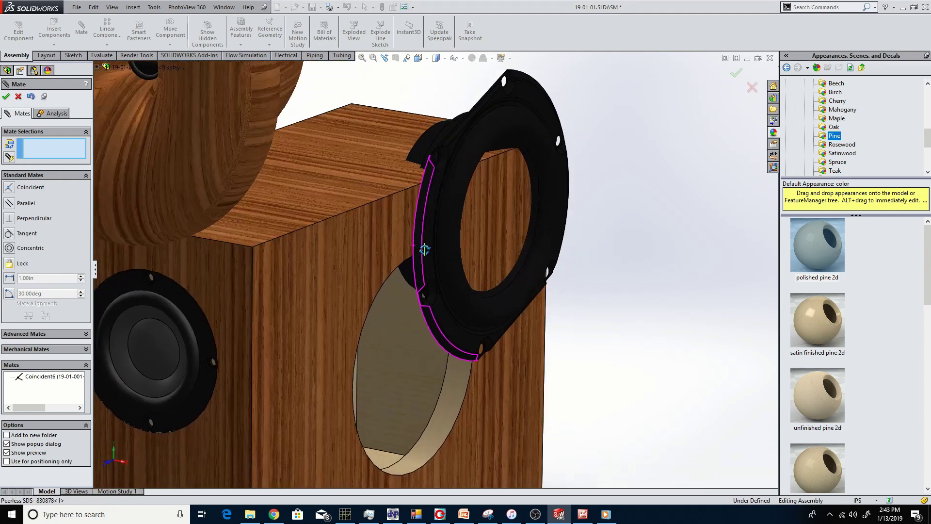
{"action": "left_click", "coordinate": [423, 148]}
{"action": "left_click", "coordinate": [456, 373]}
{"action": "key", "text": "Return"}
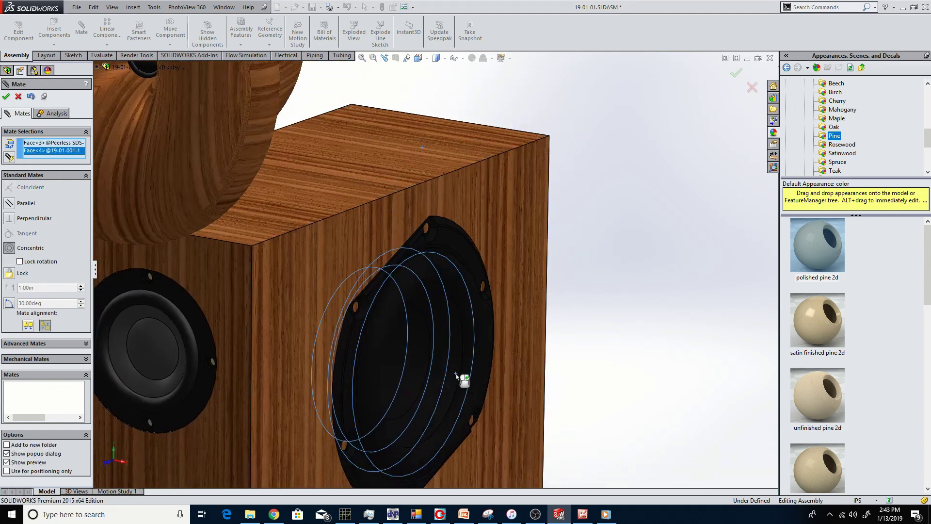
{"action": "scroll", "coordinate": [442, 374], "scroll_direction": "down", "scroll_amount": 5}
{"action": "middle_click_drag", "start_coordinate": [443, 374], "coordinate": [324, 357]}
{"action": "scroll", "coordinate": [303, 359], "scroll_direction": "up", "scroll_amount": 3}
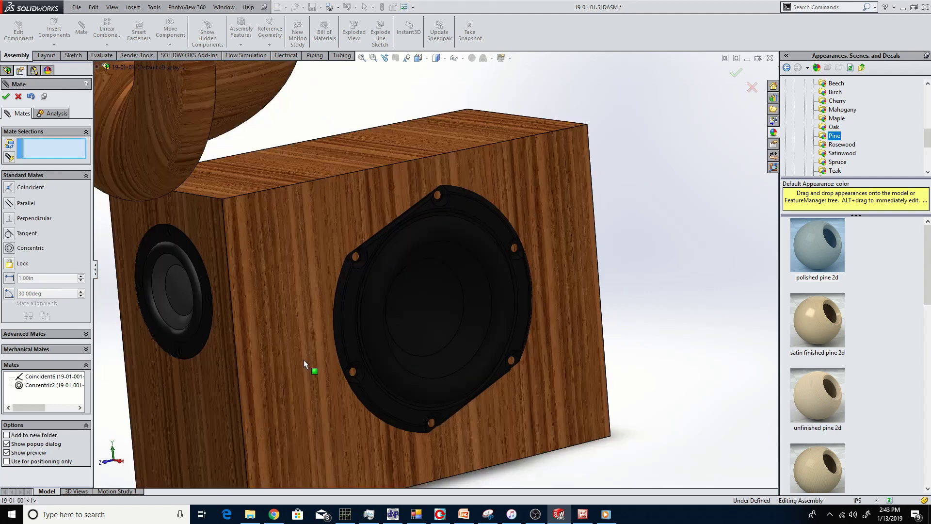
{"action": "left_click_drag", "start_coordinate": [349, 272], "coordinate": [397, 239]}
{"action": "scroll", "coordinate": [398, 270], "scroll_direction": "down", "scroll_amount": 3}
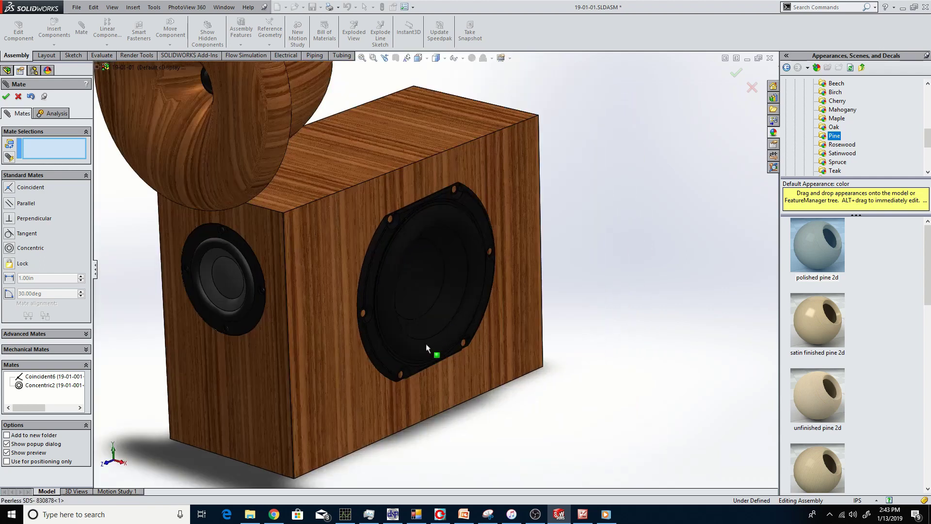
{"action": "left_click", "coordinate": [48, 70]}
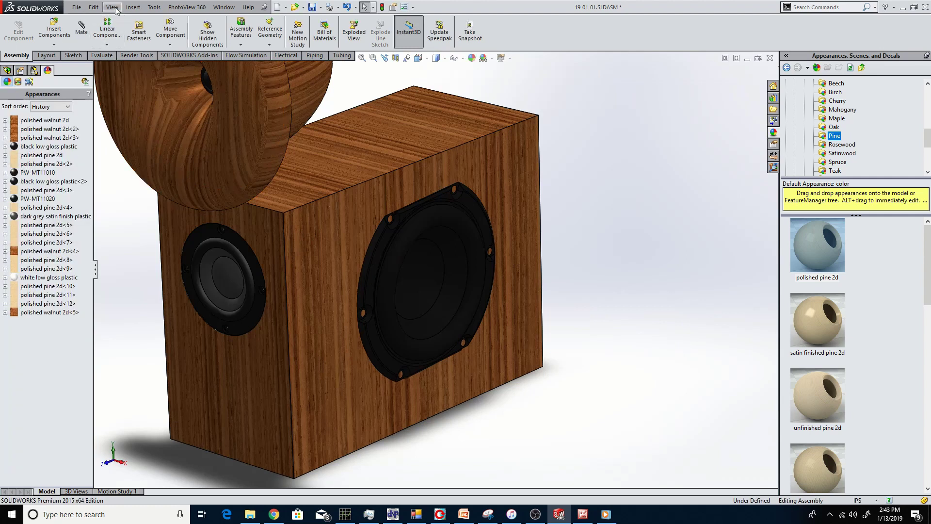
Show the reference planes and select the driver's Front Plane in the feature tree.
{"action": "left_click", "coordinate": [113, 7]}
{"action": "left_click", "coordinate": [138, 93]}
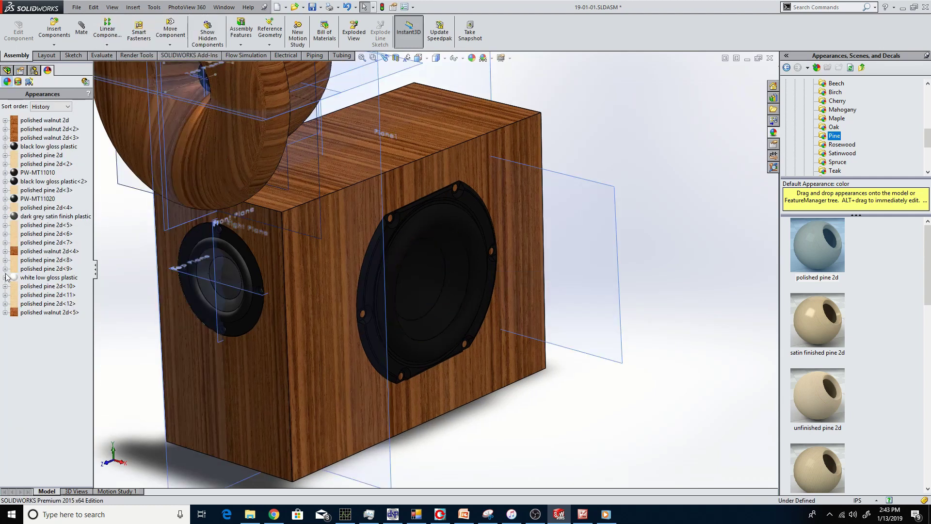
{"action": "left_click", "coordinate": [8, 74]}
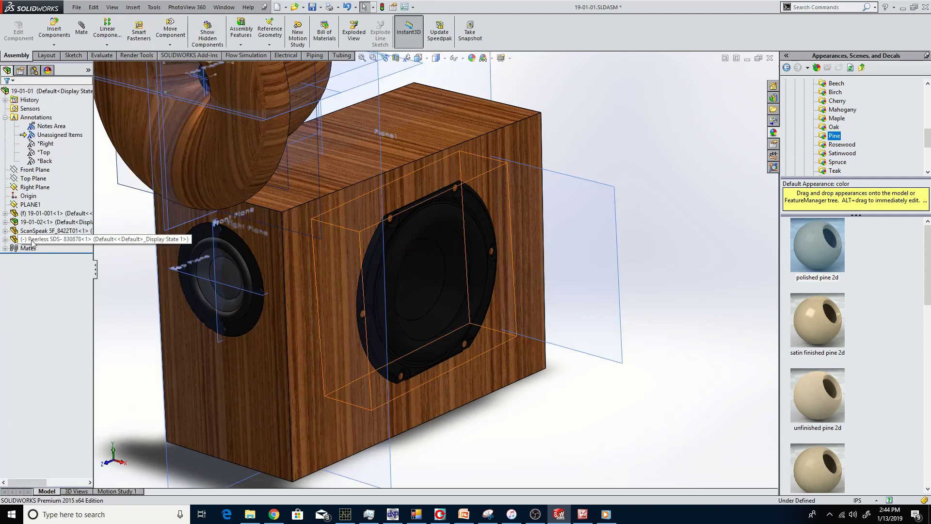
{"action": "left_click", "coordinate": [36, 285]}
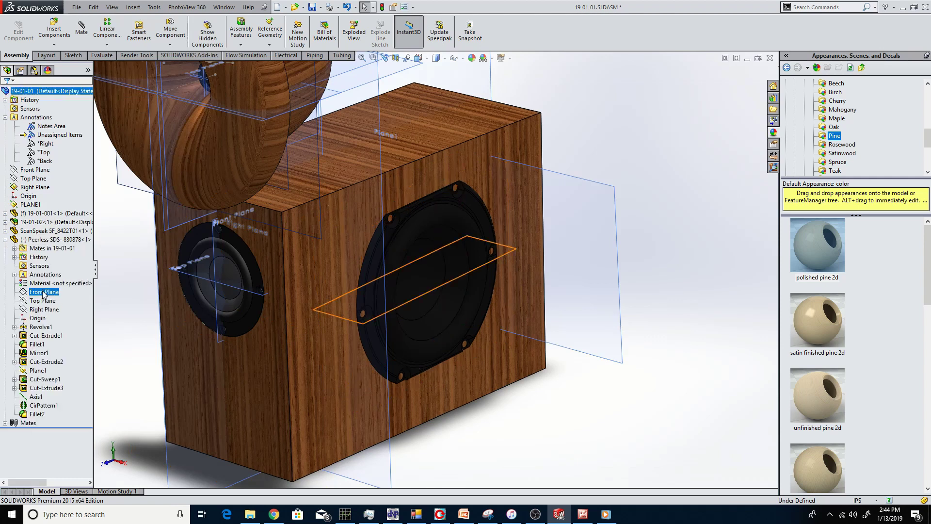
{"action": "left_click", "coordinate": [43, 293]}
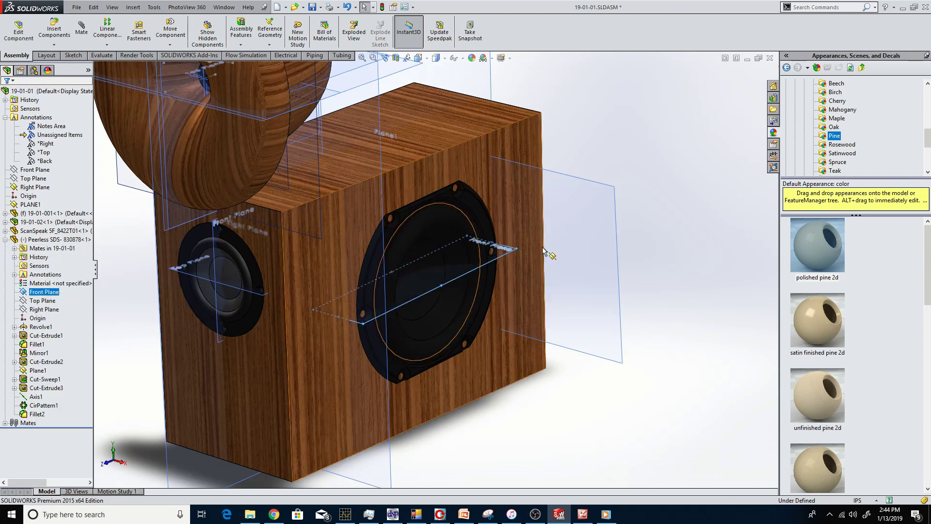
Mate the driver's Front Plane parallel to the assembly Top Plane.
{"action": "left_click", "coordinate": [79, 38]}
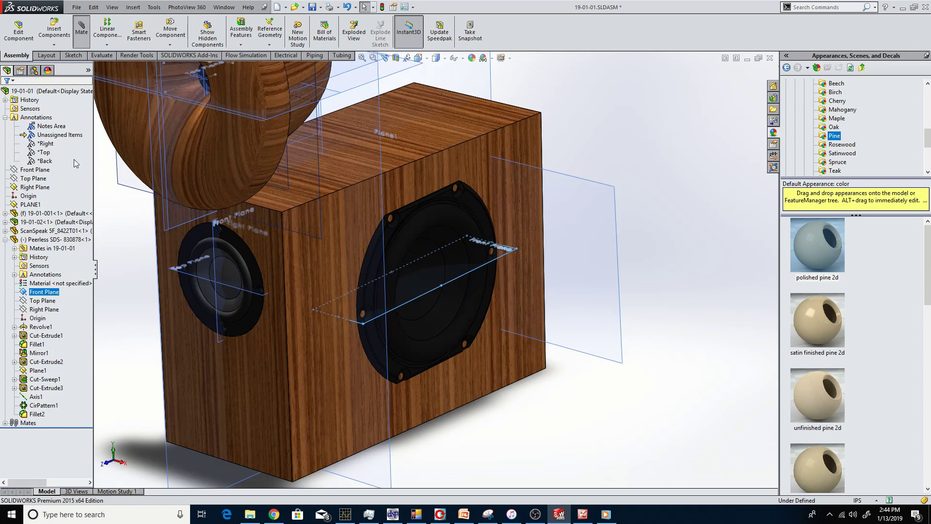
{"action": "scroll", "coordinate": [416, 269], "scroll_direction": "up", "scroll_amount": 3}
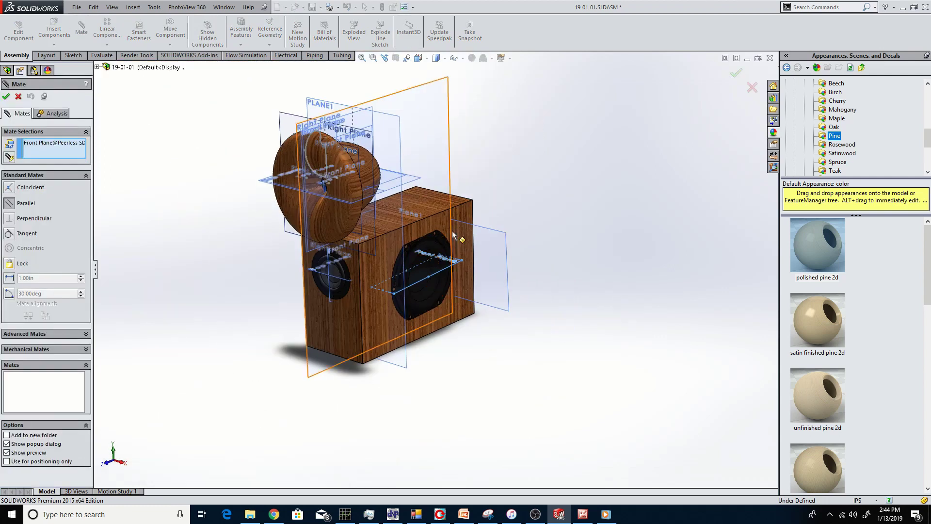
{"action": "left_click", "coordinate": [97, 68]}
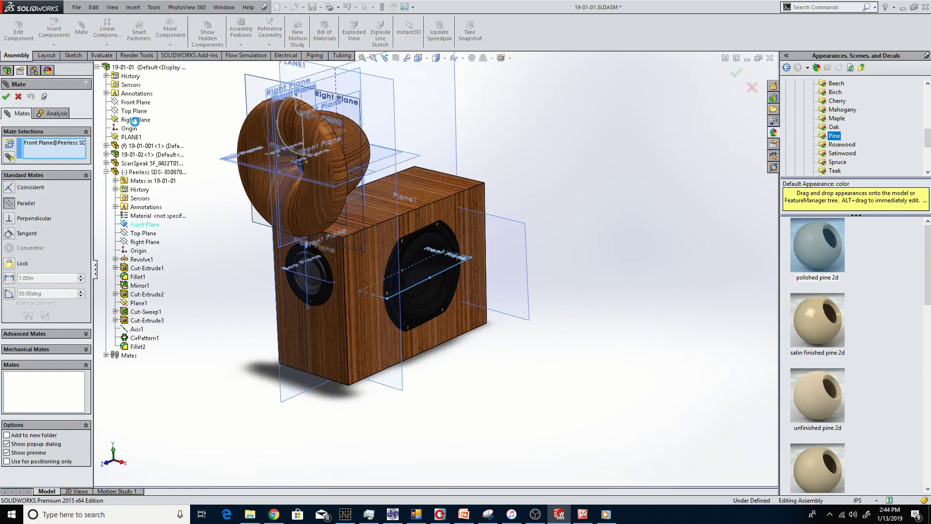
{"action": "left_click", "coordinate": [132, 111]}
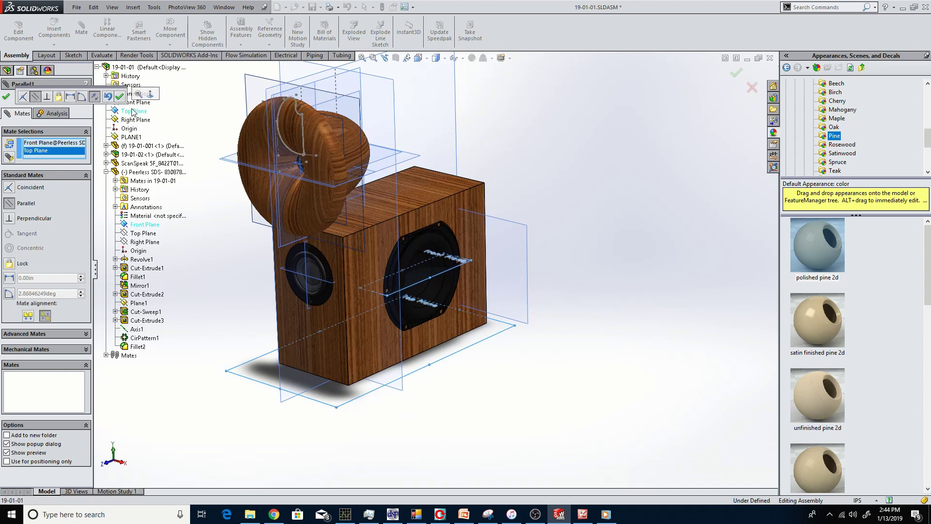
{"action": "left_click", "coordinate": [6, 96]}
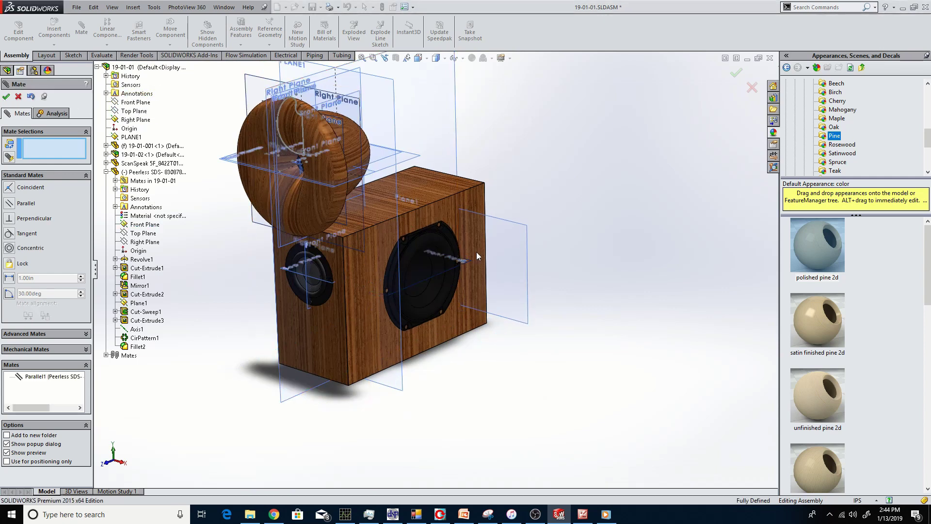
{"action": "key", "text": "Escape"}
{"action": "scroll", "coordinate": [456, 267], "scroll_direction": "down", "scroll_amount": 2}
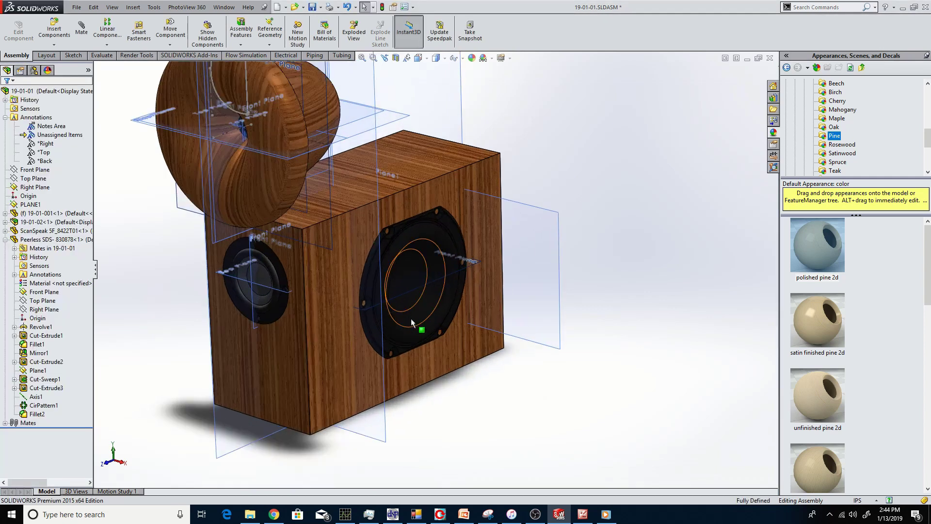
{"action": "middle_click_drag", "start_coordinate": [412, 319], "coordinate": [524, 321]}
{"action": "scroll", "coordinate": [301, 311], "scroll_direction": "down", "scroll_amount": 3}
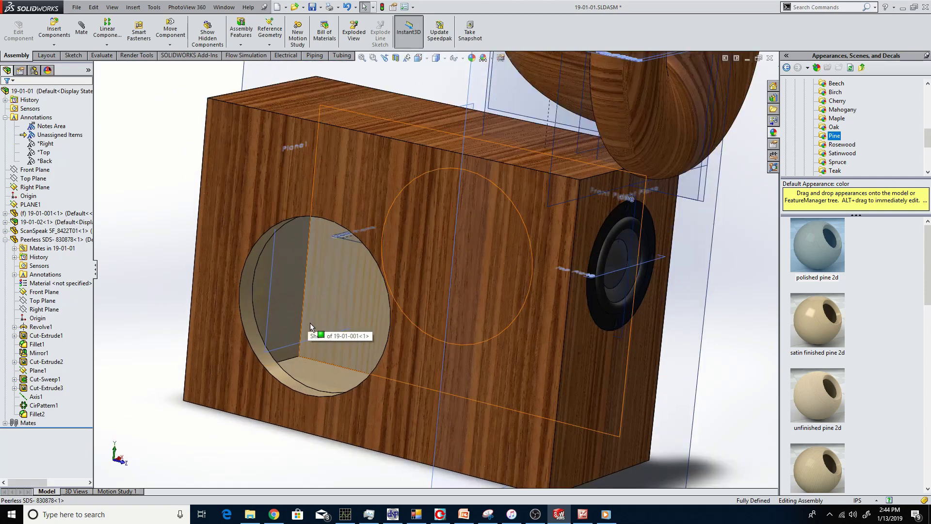
{"action": "left_click", "coordinate": [54, 30]}
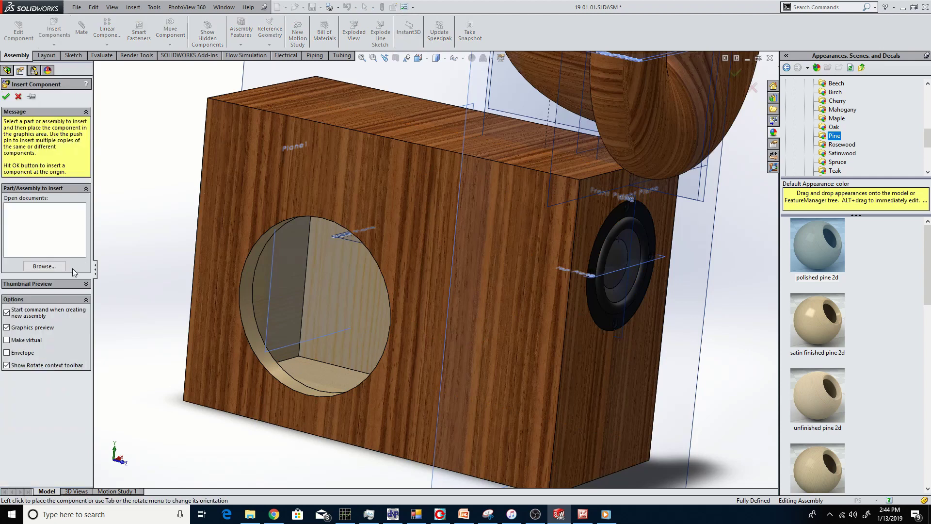
Insert a second Peerless SDS-830878 driver and place it beside the cabinet's empty side hole.
{"action": "left_click", "coordinate": [45, 267]}
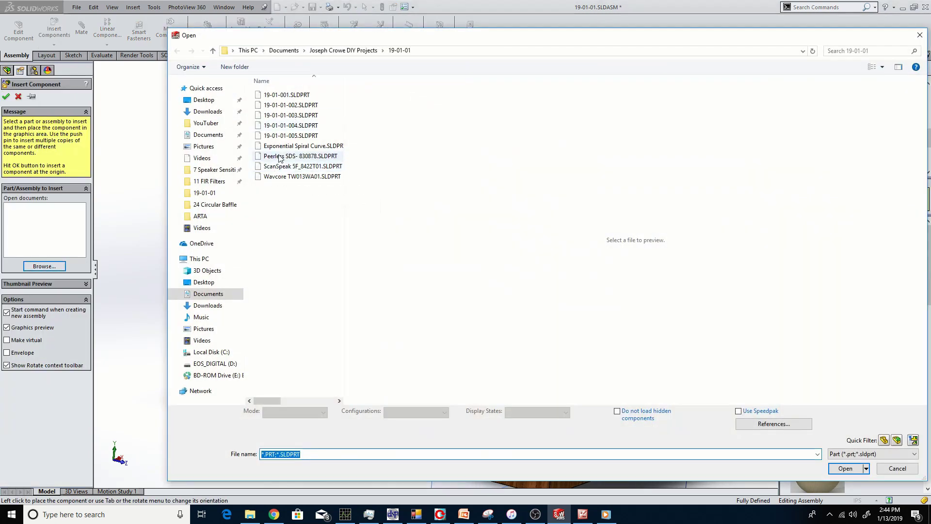
{"action": "left_click", "coordinate": [279, 156]}
{"action": "left_click", "coordinate": [845, 468]}
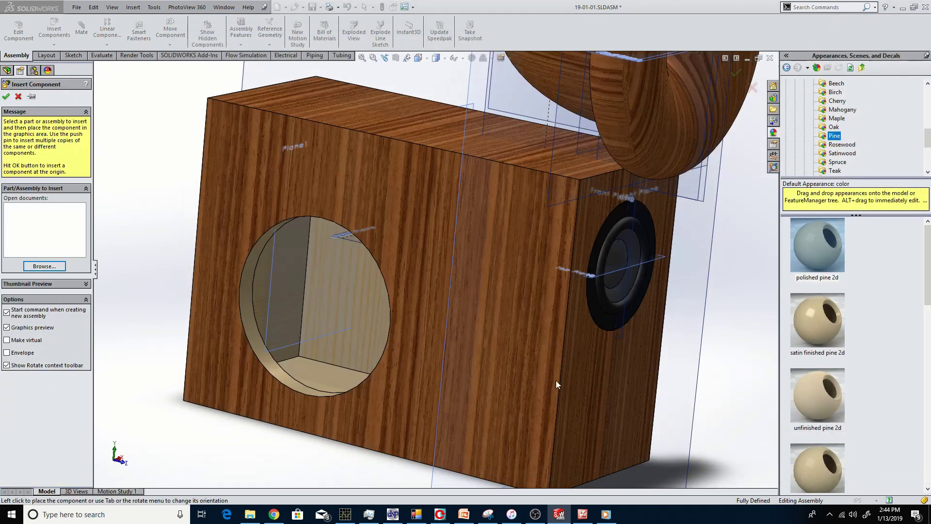
{"action": "middle_click_drag", "start_coordinate": [321, 272], "coordinate": [243, 233]}
{"action": "scroll", "coordinate": [304, 271], "scroll_direction": "up", "scroll_amount": 3}
{"action": "left_click", "coordinate": [239, 221]}
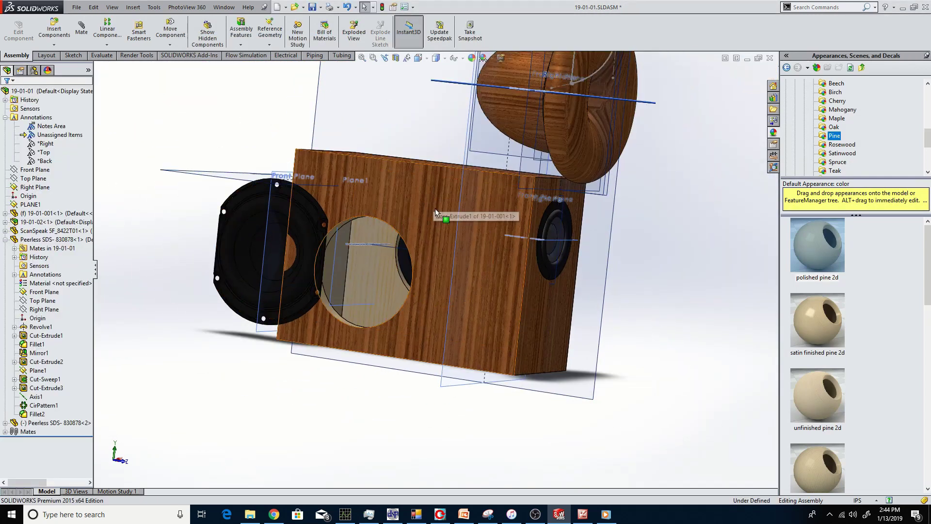
{"action": "middle_click_drag", "start_coordinate": [441, 211], "coordinate": [416, 191]}
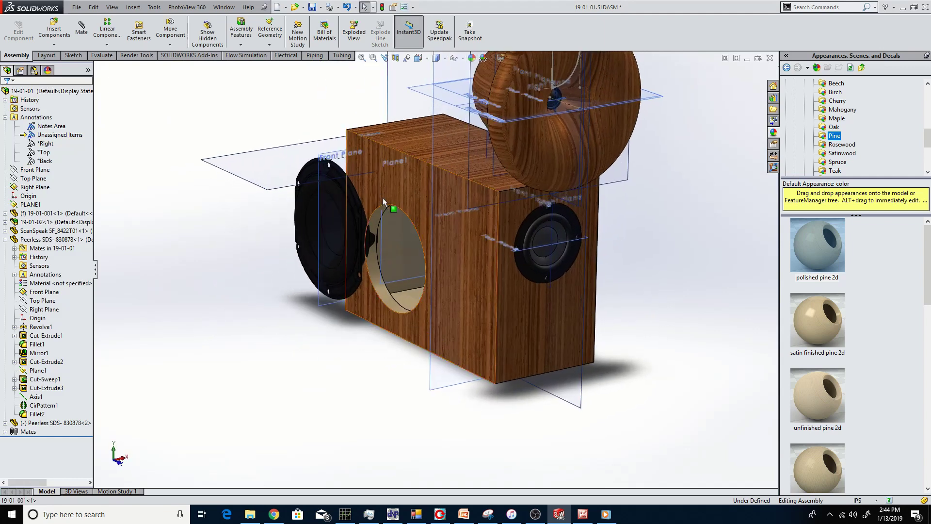
{"action": "scroll", "coordinate": [342, 202], "scroll_direction": "down", "scroll_amount": 3}
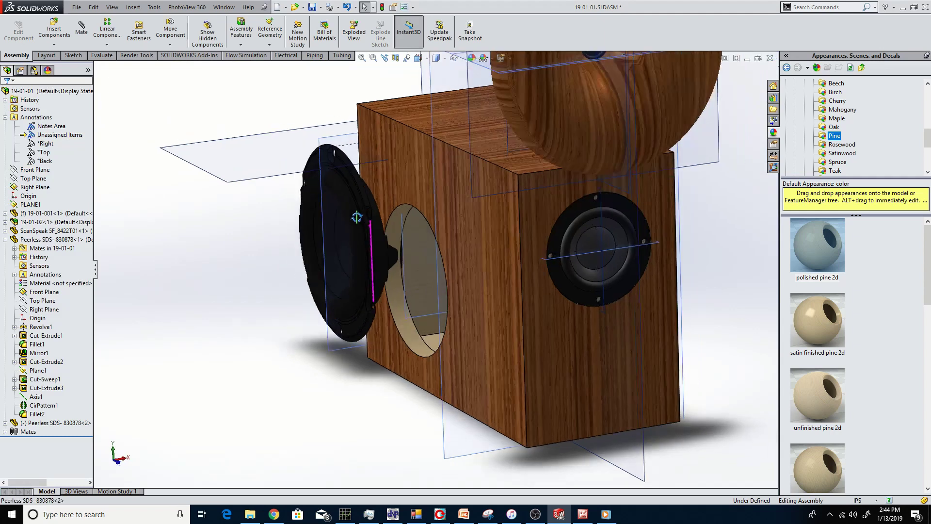
{"action": "middle_click_drag", "start_coordinate": [357, 218], "coordinate": [407, 303]}
{"action": "left_click", "coordinate": [384, 236]}
{"action": "left_click", "coordinate": [408, 304]}
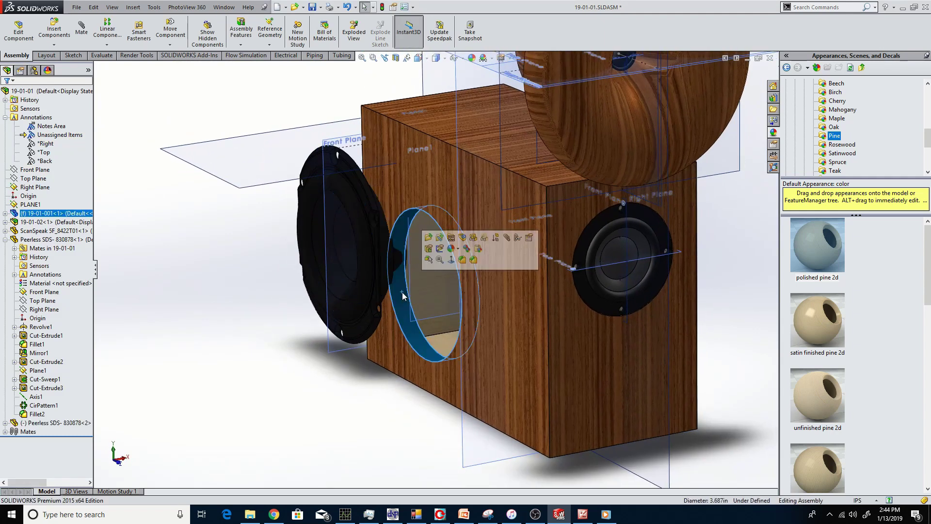
Make the cabinet transparent and mate the second speaker concentric with the side hole.
{"action": "left_click", "coordinate": [487, 239]}
{"action": "key", "text": "m"}
{"action": "middle_click_drag", "start_coordinate": [374, 205], "coordinate": [371, 215]}
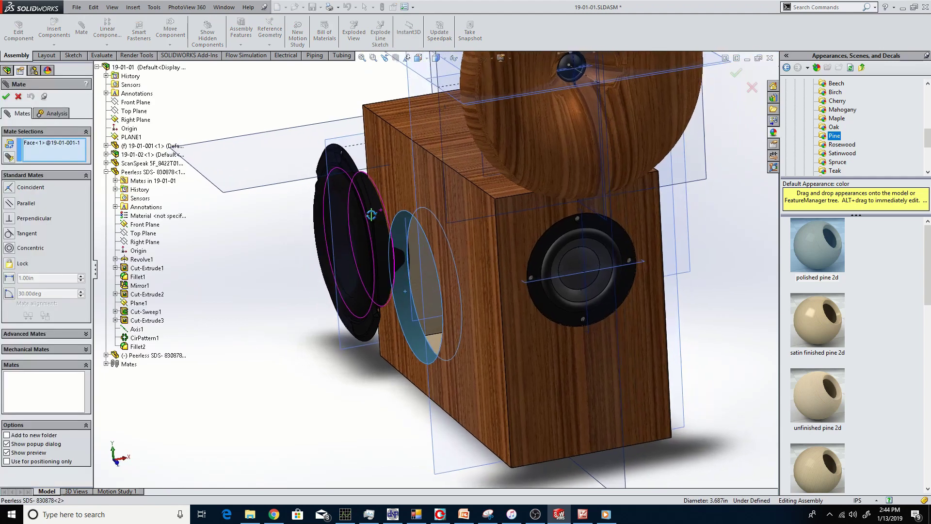
{"action": "left_click", "coordinate": [374, 202]}
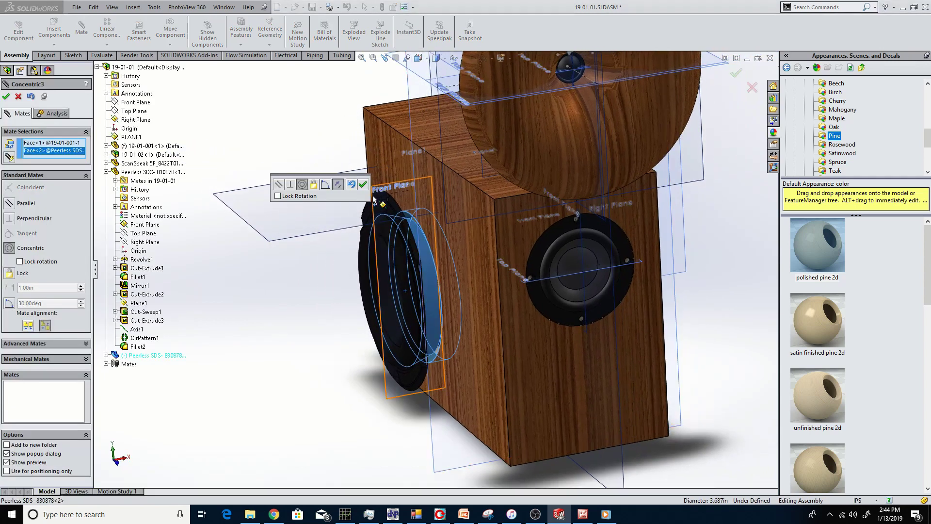
{"action": "middle_click_drag", "start_coordinate": [458, 289], "coordinate": [482, 230]}
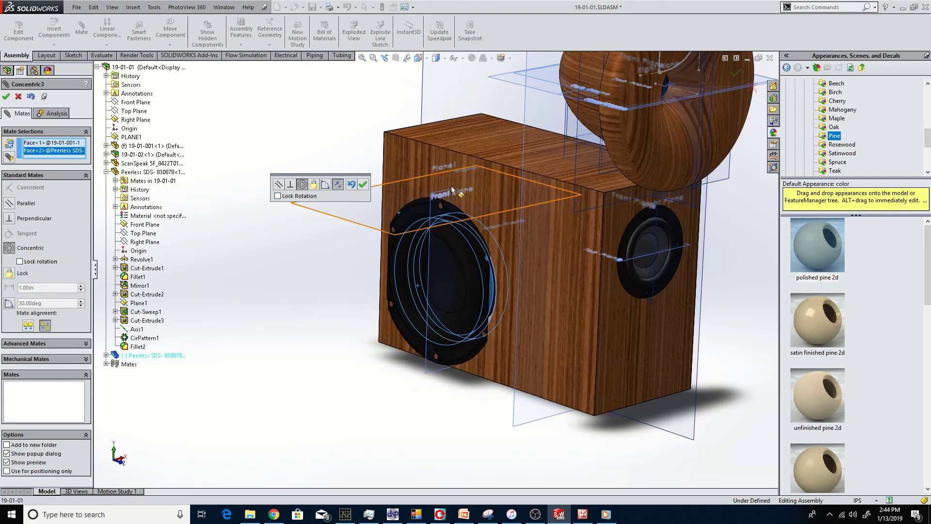
{"action": "left_click", "coordinate": [366, 186]}
Mate the speaker's mounting flange coincident with the cabinet side face.
{"action": "mouse_move", "coordinate": [384, 194]}
{"action": "middle_mouse_down"}
{"action": "mouse_move", "coordinate": [452, 226]}
{"action": "mouse_move", "coordinate": [394, 197]}
{"action": "middle_mouse_up"}
{"action": "scroll", "coordinate": [430, 235], "scroll_direction": "down", "scroll_amount": 5}
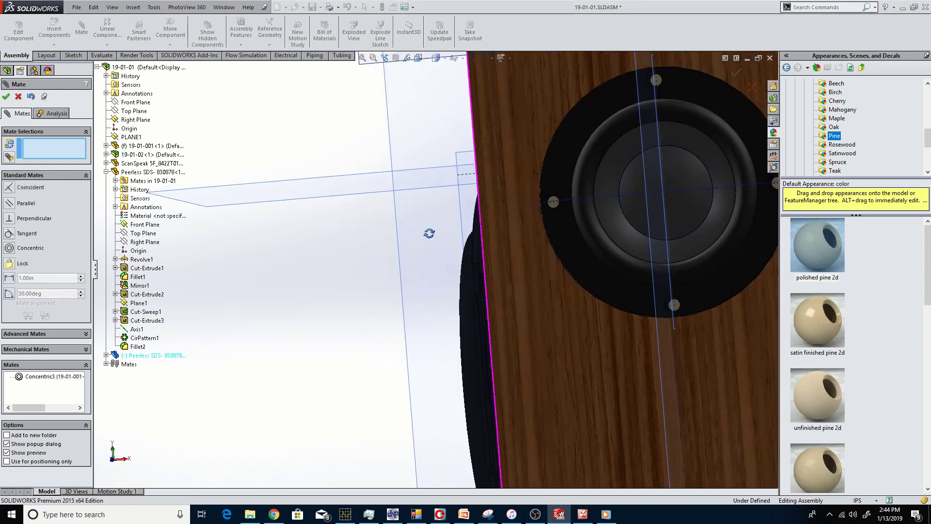
{"action": "left_click", "coordinate": [476, 218]}
{"action": "scroll", "coordinate": [475, 218], "scroll_direction": "up", "scroll_amount": 5}
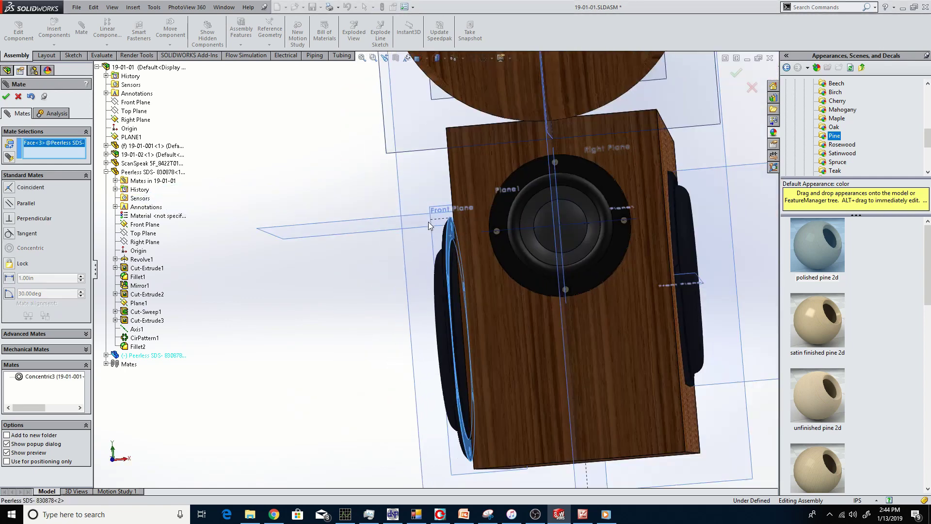
{"action": "middle_click_drag", "start_coordinate": [429, 222], "coordinate": [485, 253]}
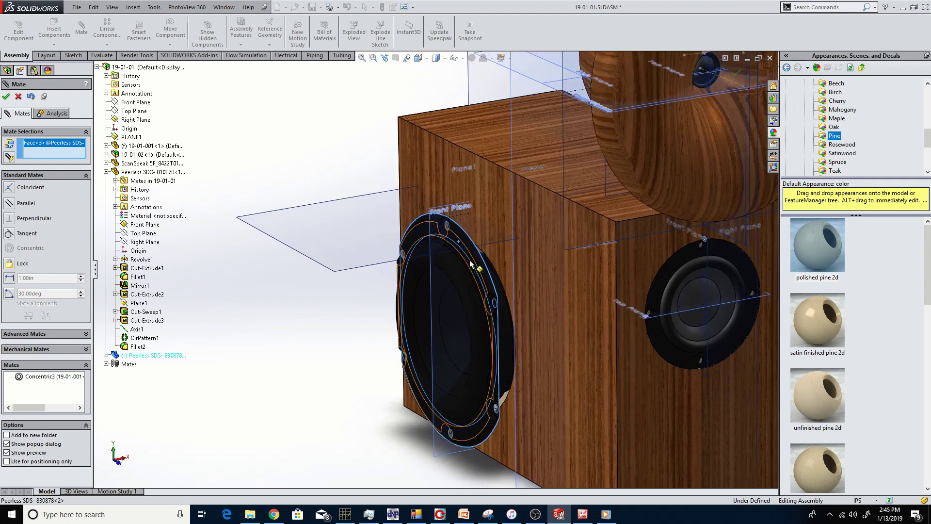
{"action": "left_click", "coordinate": [500, 249]}
{"action": "left_click", "coordinate": [610, 227]}
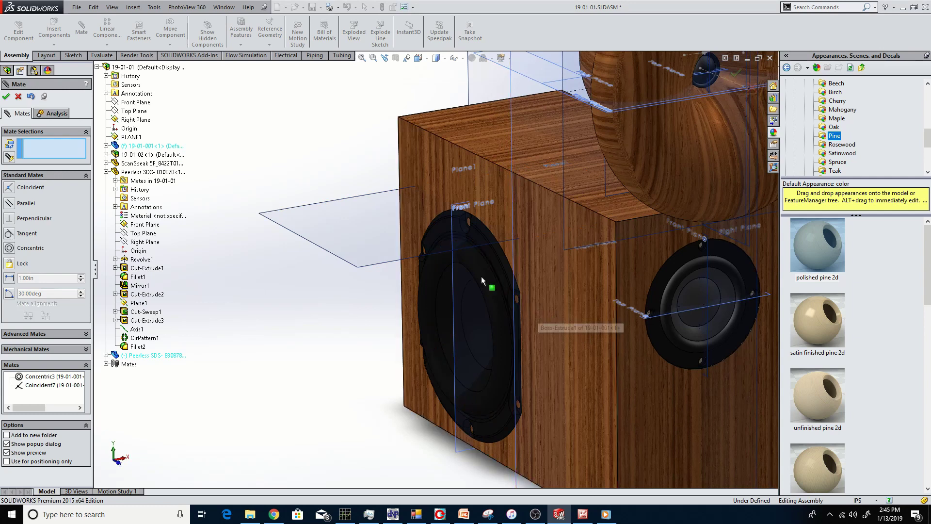
Mate the speaker's Front Plane parallel to the assembly Top Plane.
{"action": "scroll", "coordinate": [486, 285], "scroll_direction": "down", "scroll_amount": 2}
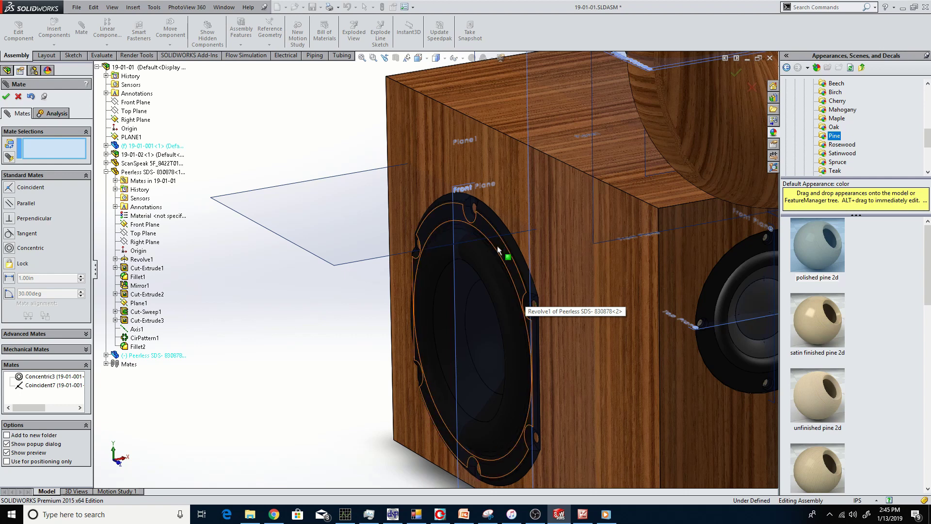
{"action": "left_click_drag", "start_coordinate": [516, 256], "coordinate": [475, 311]}
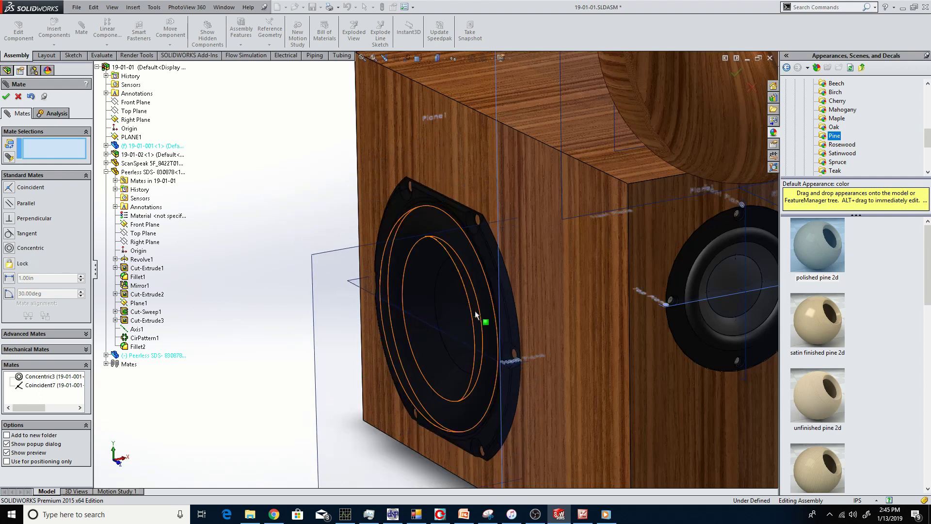
{"action": "left_click", "coordinate": [424, 325]}
{"action": "scroll", "coordinate": [425, 320], "scroll_direction": "up", "scroll_amount": 3}
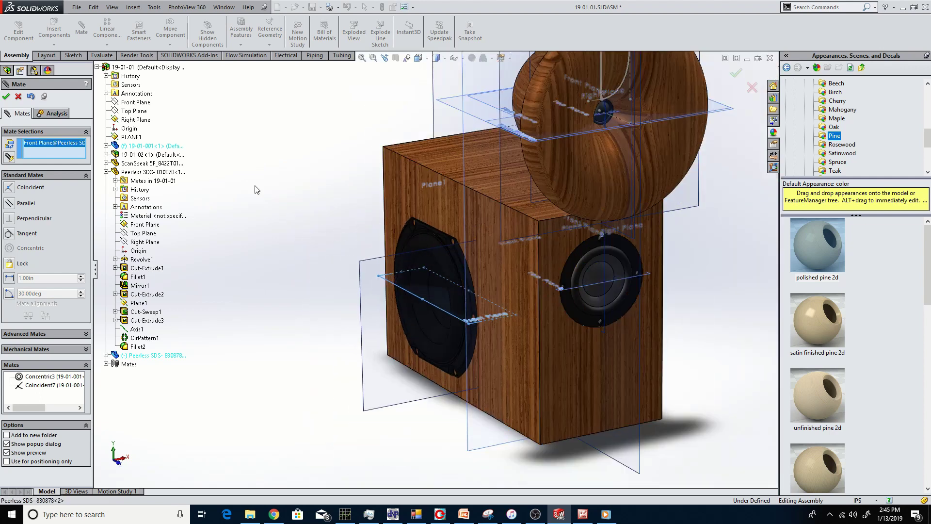
{"action": "middle_click_drag", "start_coordinate": [290, 193], "coordinate": [311, 182]}
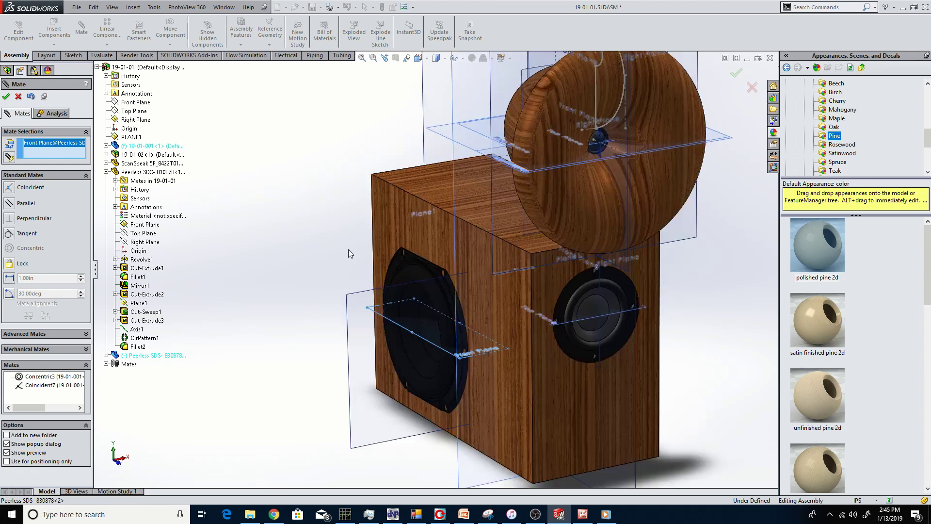
{"action": "middle_click_drag", "start_coordinate": [306, 257], "coordinate": [384, 274]}
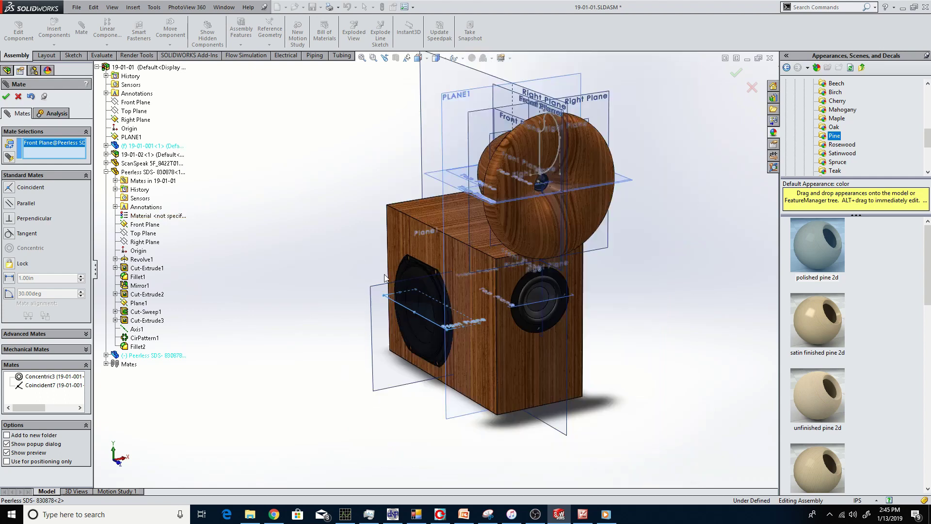
{"action": "scroll", "coordinate": [399, 236], "scroll_direction": "down", "scroll_amount": 2}
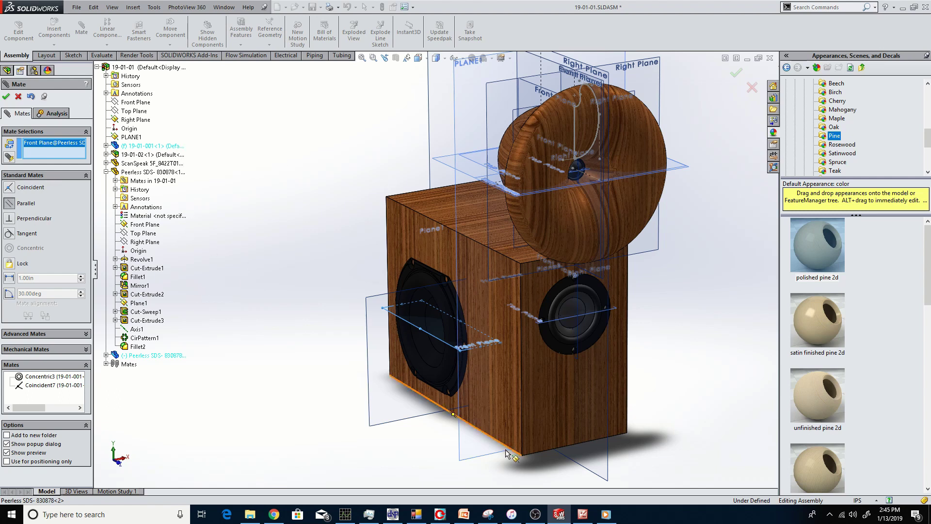
{"action": "left_click", "coordinate": [137, 111]}
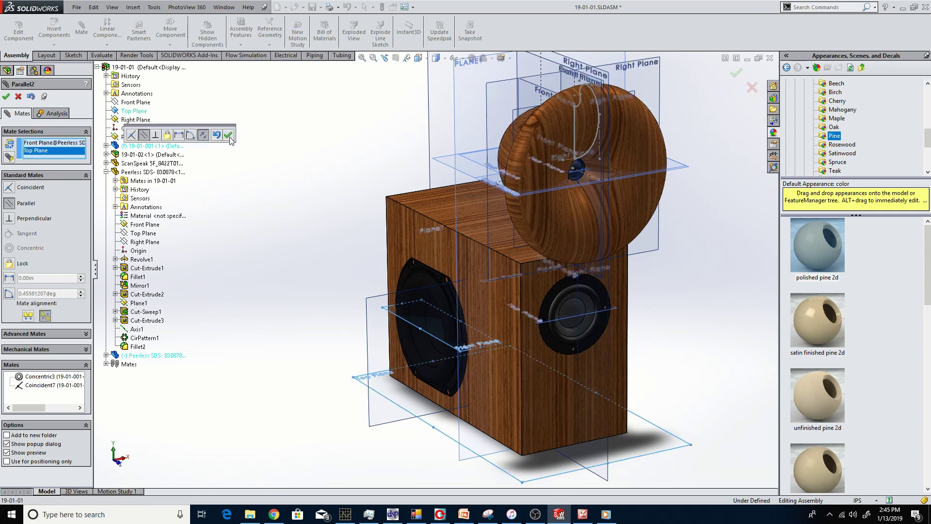
{"action": "left_click", "coordinate": [228, 136]}
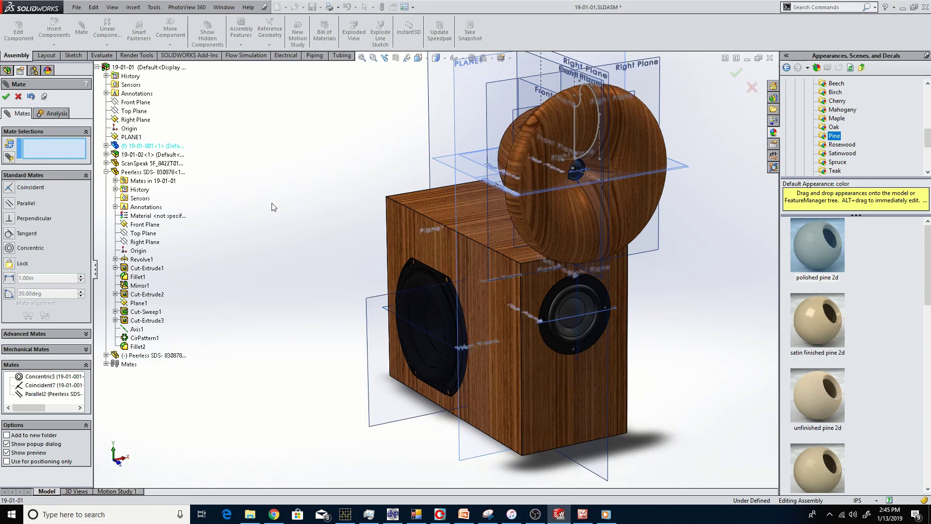
Close the mate setup and collapse the speaker's feature list in the tree.
{"action": "middle_click_drag", "start_coordinate": [307, 304], "coordinate": [261, 270]}
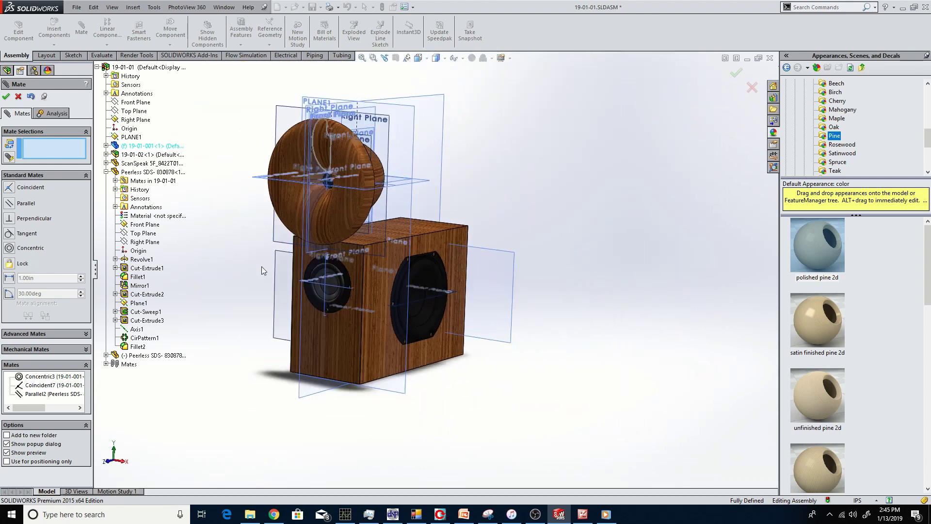
{"action": "scroll", "coordinate": [383, 286], "scroll_direction": "down", "scroll_amount": 2}
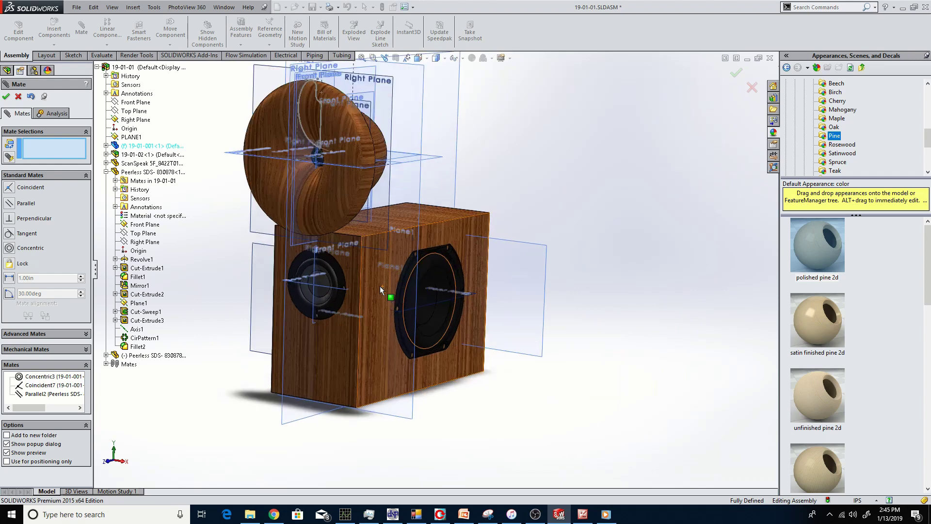
{"action": "scroll", "coordinate": [377, 284], "scroll_direction": "down", "scroll_amount": 2}
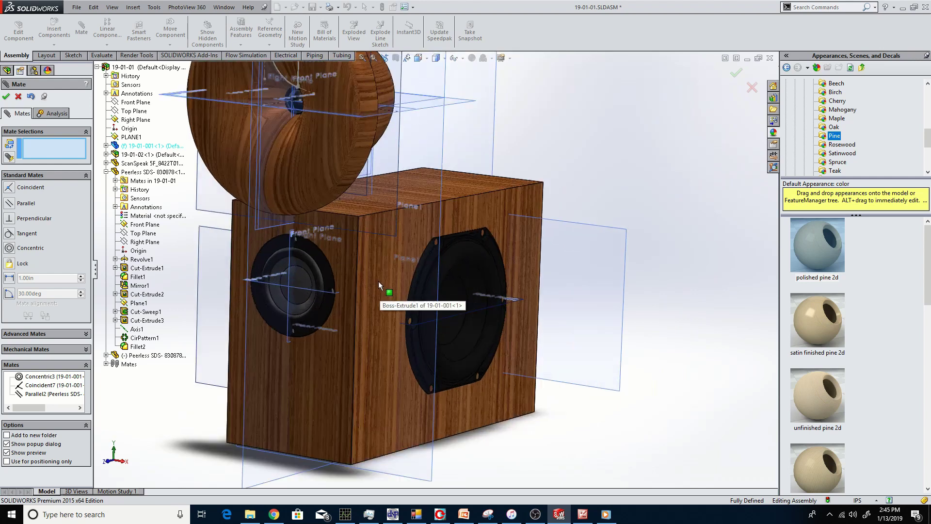
{"action": "key", "text": "Escape"}
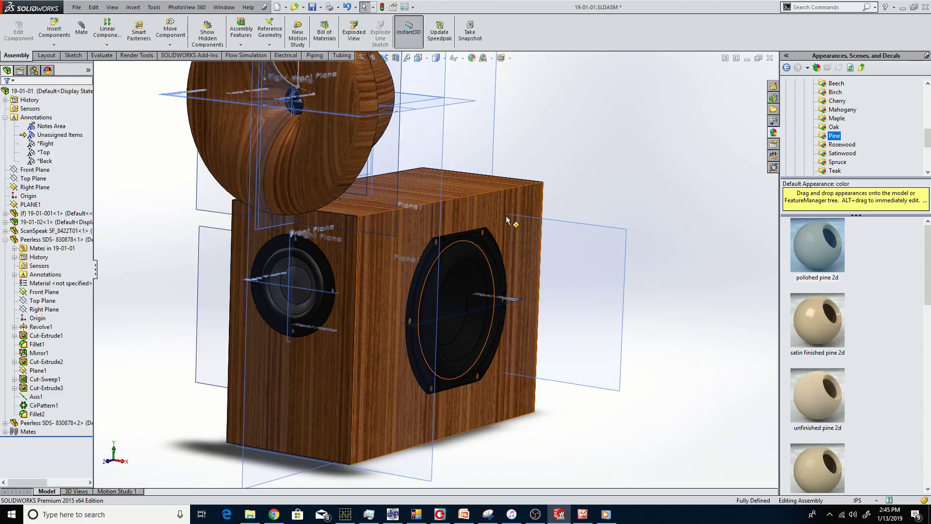
{"action": "scroll", "coordinate": [299, 267], "scroll_direction": "up", "scroll_amount": 3}
{"action": "scroll", "coordinate": [140, 174], "scroll_direction": "down", "scroll_amount": 2}
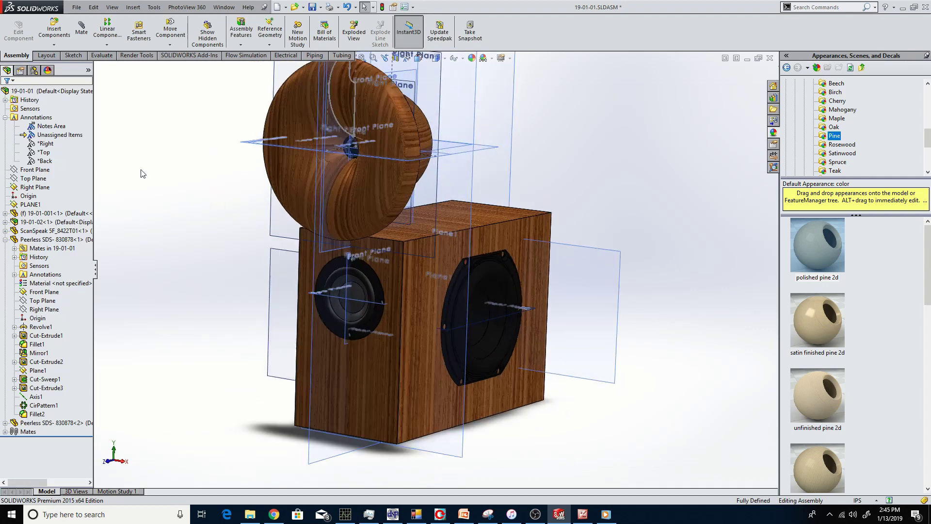
{"action": "left_click", "coordinate": [5, 240]}
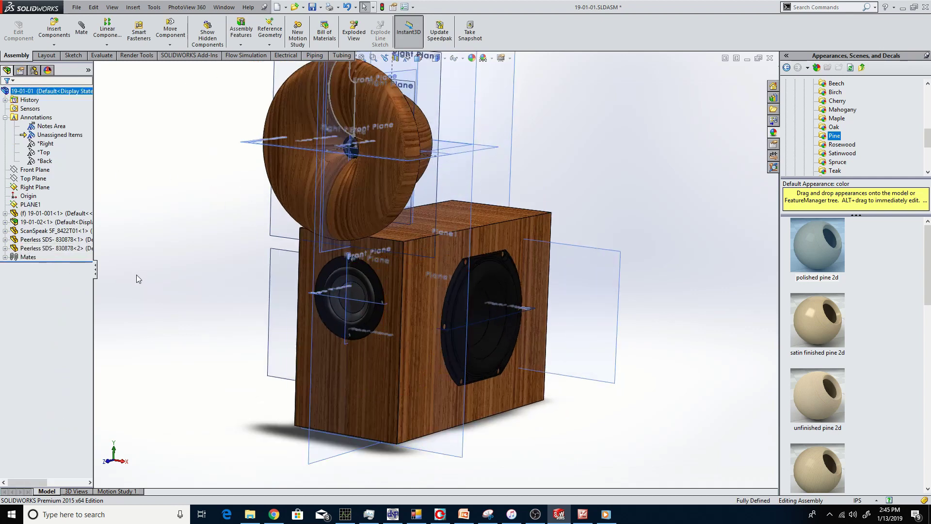
Orbit and zoom around the wooden horn and cabinet to inspect the assembly.
{"action": "mouse_move", "coordinate": [217, 299]}
{"action": "middle_mouse_down"}
{"action": "mouse_move", "coordinate": [169, 304]}
{"action": "mouse_move", "coordinate": [208, 289]}
{"action": "mouse_move", "coordinate": [209, 301]}
{"action": "middle_mouse_up"}
{"action": "middle_click_drag", "start_coordinate": [273, 309], "coordinate": [234, 274]}
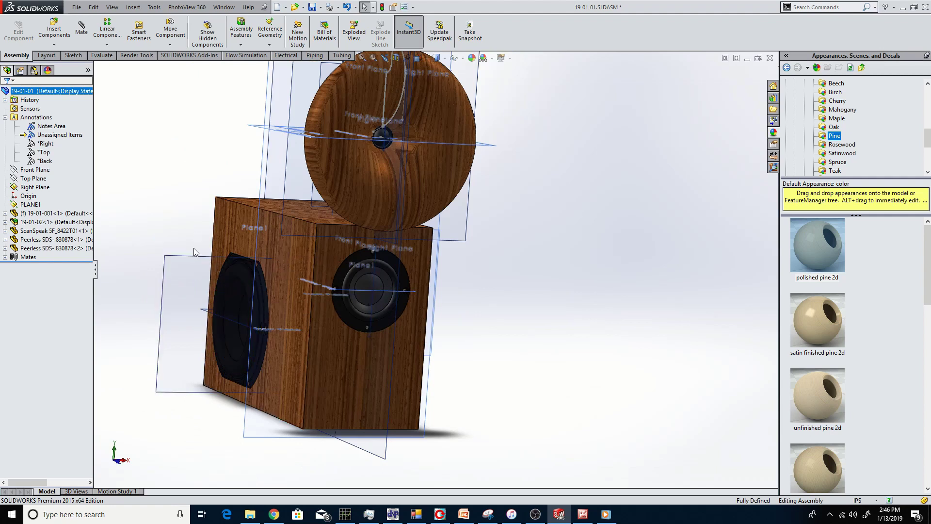
{"action": "middle_click_drag", "start_coordinate": [222, 286], "coordinate": [219, 323]}
{"action": "scroll", "coordinate": [156, 276], "scroll_direction": "up", "scroll_amount": 3}
{"action": "scroll", "coordinate": [157, 276], "scroll_direction": "down", "scroll_amount": 3}
{"action": "scroll", "coordinate": [219, 323], "scroll_direction": "up", "scroll_amount": 2}
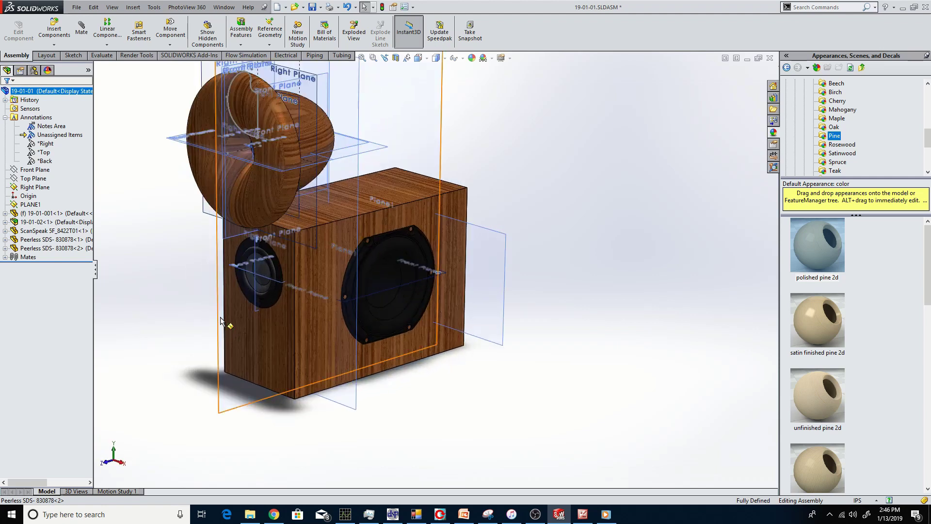
{"action": "middle_click_drag", "start_coordinate": [302, 366], "coordinate": [291, 315]}
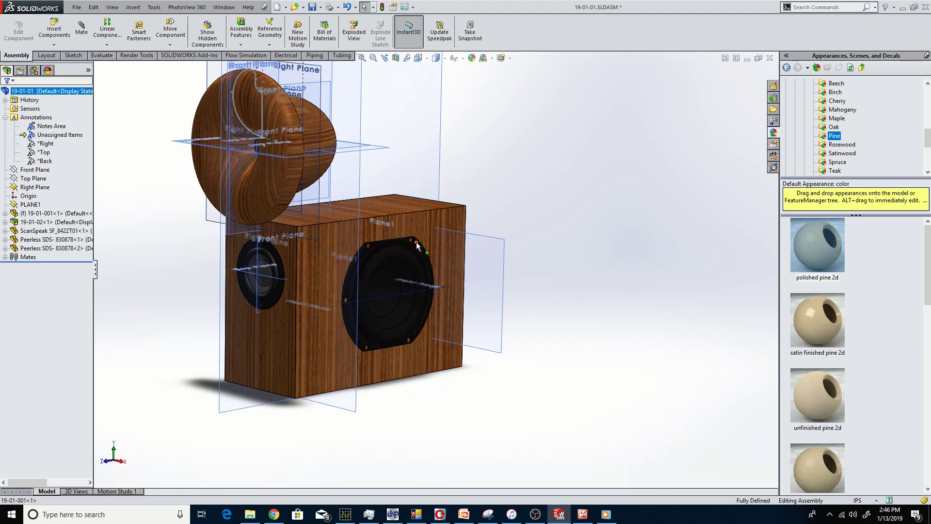
{"action": "scroll", "coordinate": [416, 245], "scroll_direction": "up", "scroll_amount": 5}
{"action": "middle_click_drag", "start_coordinate": [425, 246], "coordinate": [423, 279]}
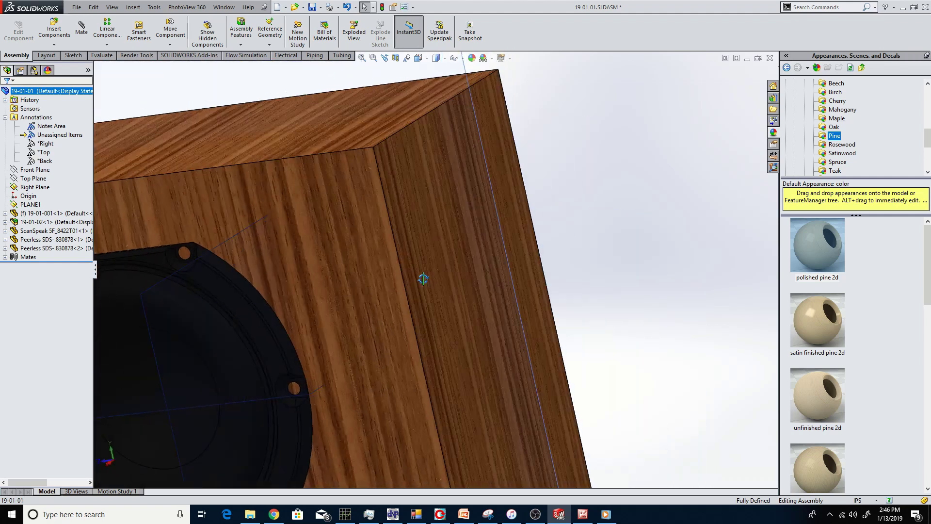
{"action": "scroll", "coordinate": [424, 279], "scroll_direction": "down", "scroll_amount": 6}
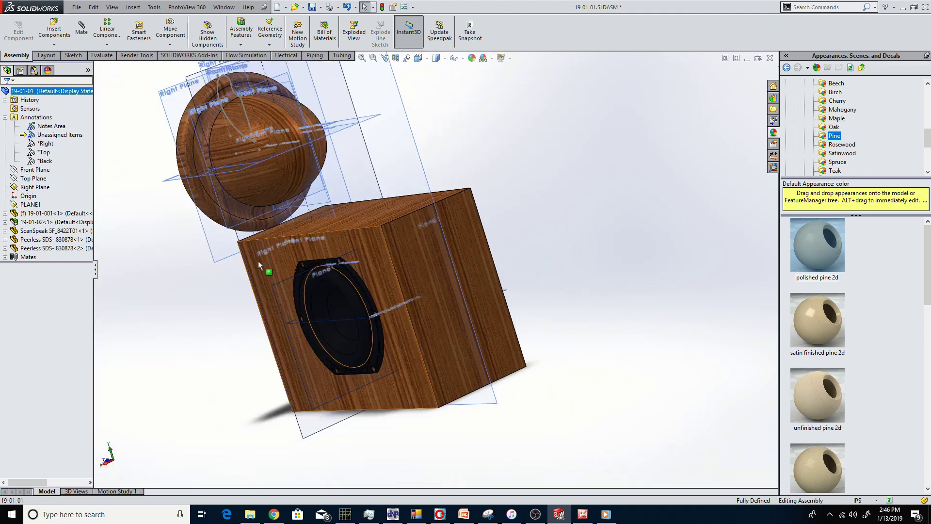
{"action": "middle_click_drag", "start_coordinate": [258, 261], "coordinate": [385, 245]}
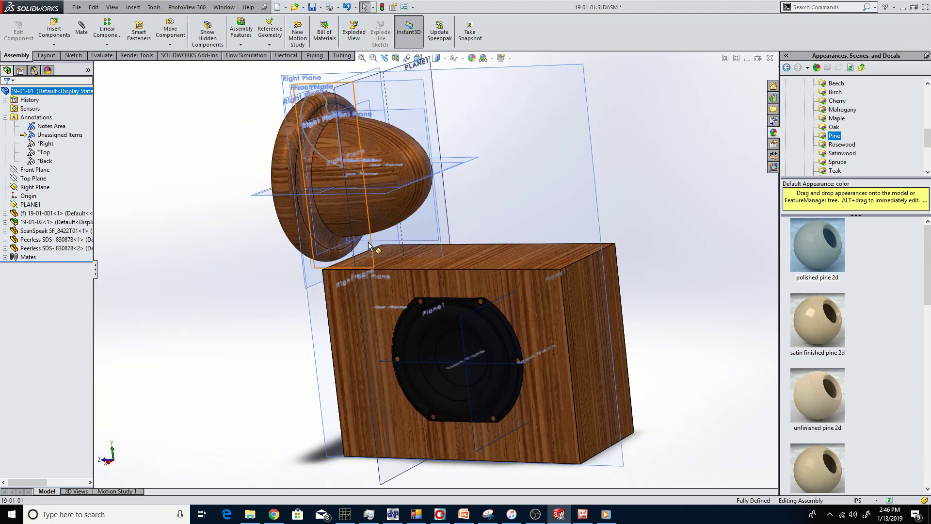
{"action": "middle_click_drag", "start_coordinate": [368, 245], "coordinate": [424, 249]}
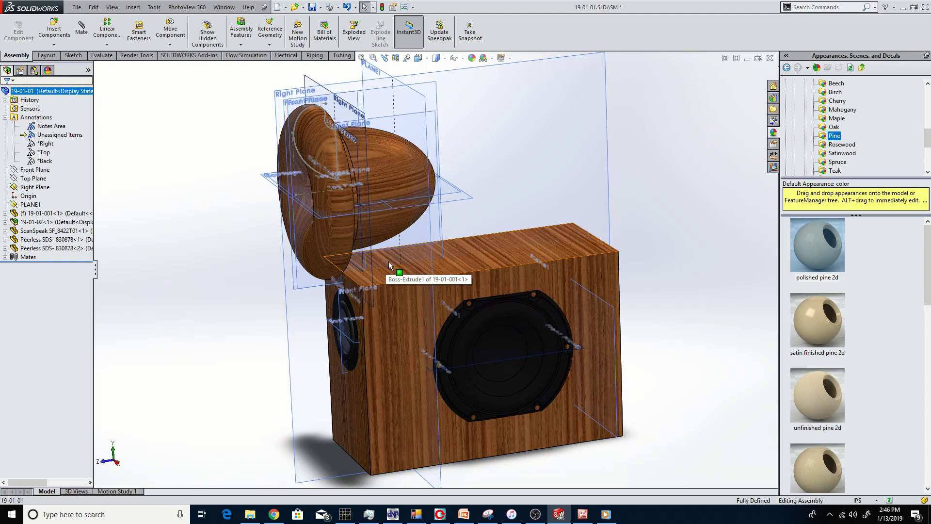
{"action": "middle_click_drag", "start_coordinate": [387, 269], "coordinate": [412, 274]}
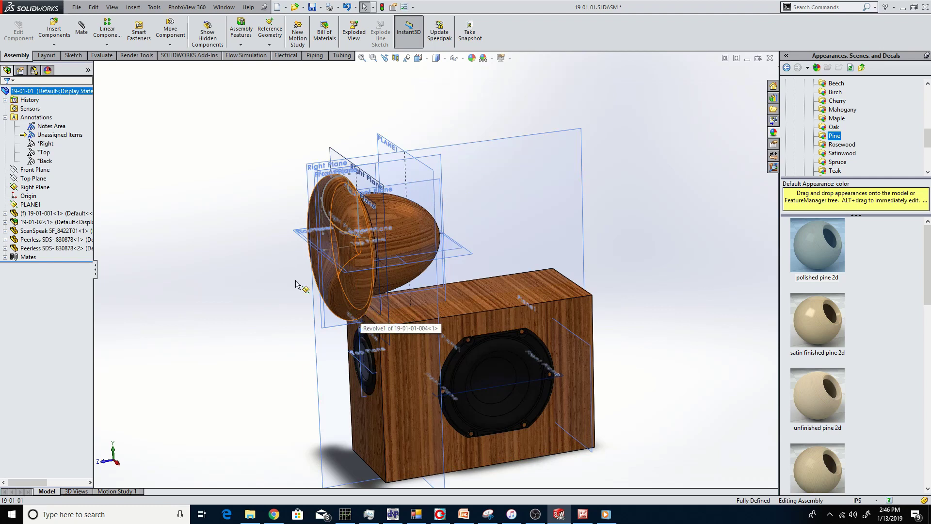
{"action": "left_click", "coordinate": [112, 7]}
{"action": "left_click", "coordinate": [130, 92]}
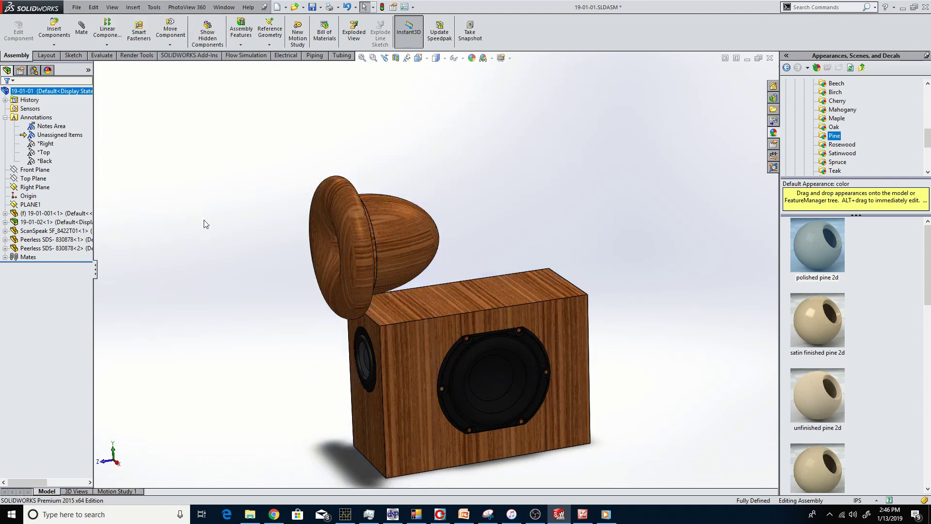
{"action": "scroll", "coordinate": [342, 281], "scroll_direction": "down", "scroll_amount": 3}
{"action": "middle_click_drag", "start_coordinate": [341, 281], "coordinate": [352, 172]}
{"action": "scroll", "coordinate": [345, 201], "scroll_direction": "down", "scroll_amount": 3}
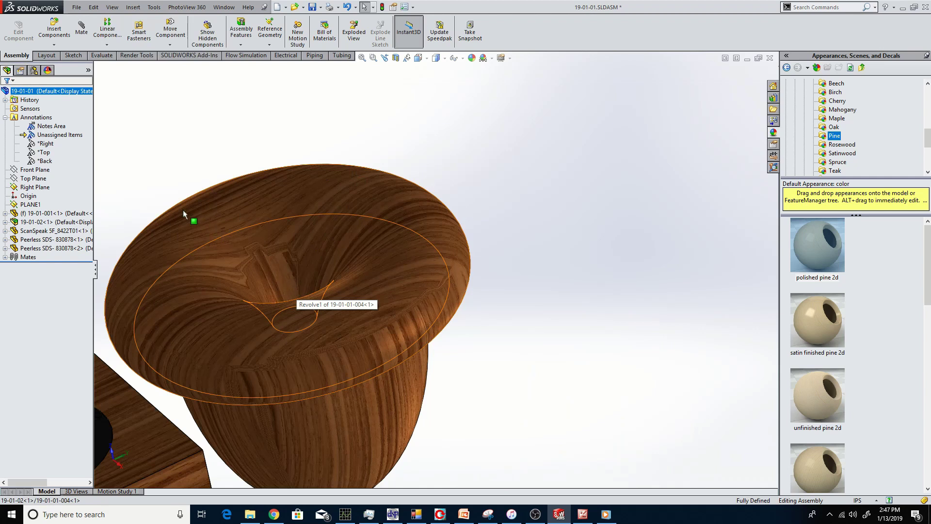
{"action": "scroll", "coordinate": [279, 284], "scroll_direction": "up", "scroll_amount": 5}
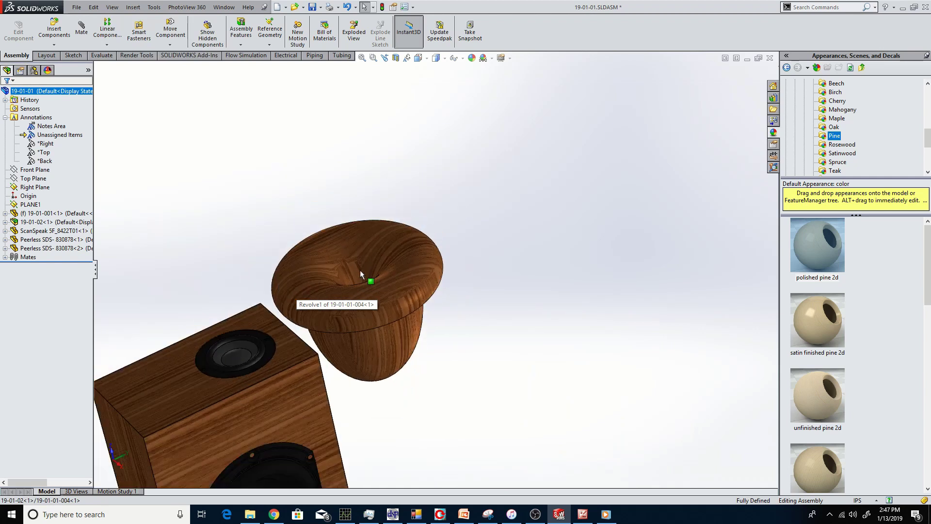
{"action": "scroll", "coordinate": [360, 270], "scroll_direction": "down", "scroll_amount": 4}
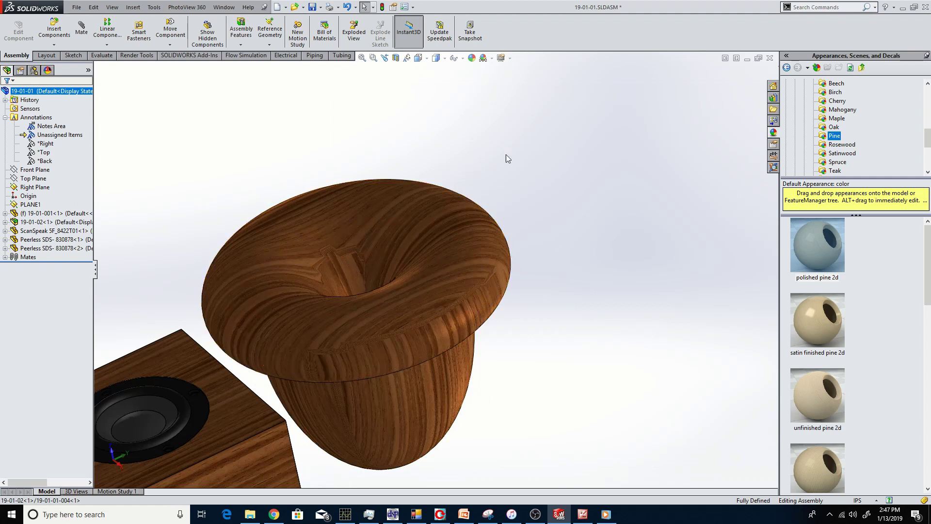
{"action": "scroll", "coordinate": [291, 255], "scroll_direction": "up", "scroll_amount": 5}
{"action": "mouse_move", "coordinate": [290, 255]}
{"action": "middle_mouse_down"}
{"action": "mouse_move", "coordinate": [349, 291]}
{"action": "mouse_move", "coordinate": [234, 357]}
{"action": "mouse_move", "coordinate": [272, 252]}
{"action": "mouse_move", "coordinate": [302, 210]}
{"action": "mouse_move", "coordinate": [264, 249]}
{"action": "mouse_move", "coordinate": [293, 254]}
{"action": "middle_mouse_up"}
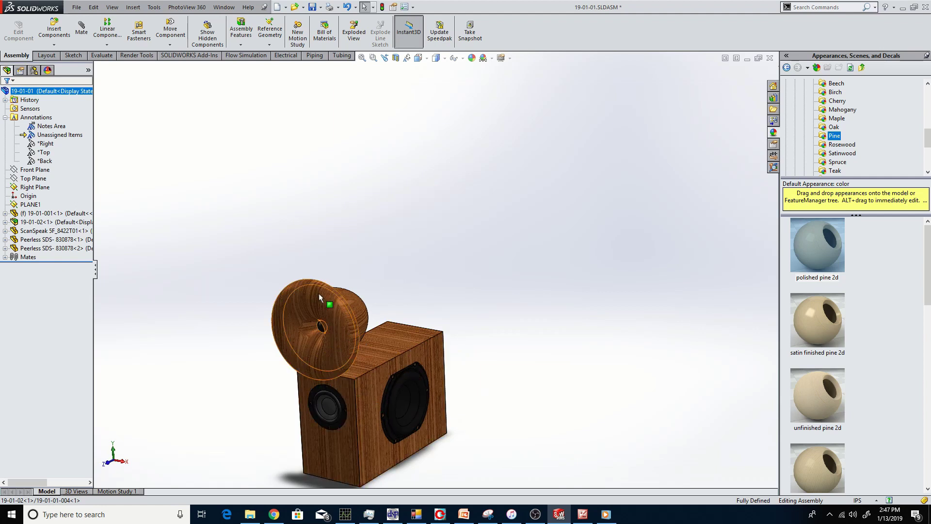
{"action": "scroll", "coordinate": [347, 439], "scroll_direction": "down", "scroll_amount": 2}
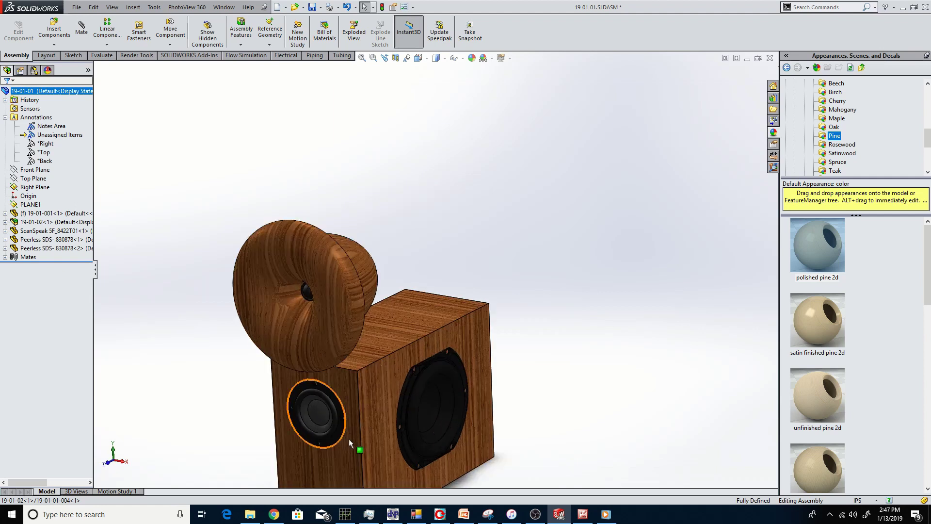
{"action": "scroll", "coordinate": [384, 330], "scroll_direction": "up", "scroll_amount": 2}
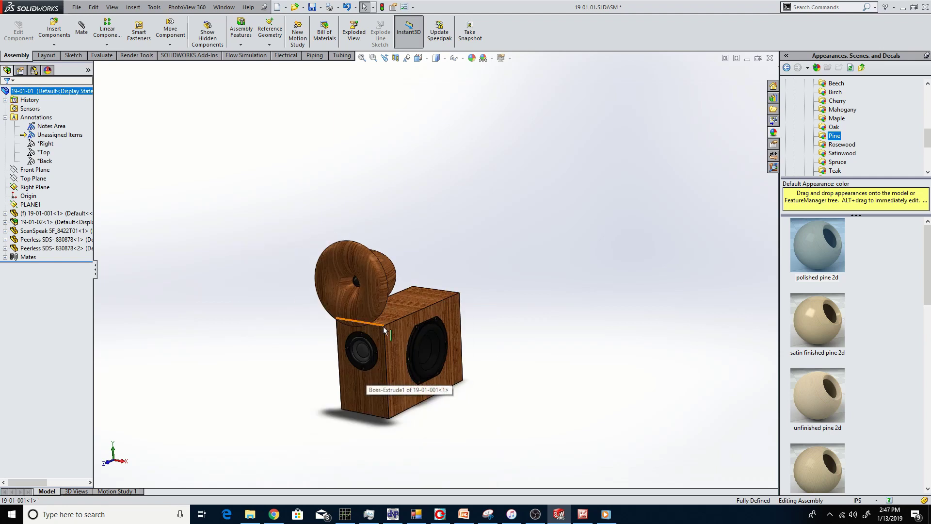
{"action": "scroll", "coordinate": [384, 330], "scroll_direction": "down", "scroll_amount": 1}
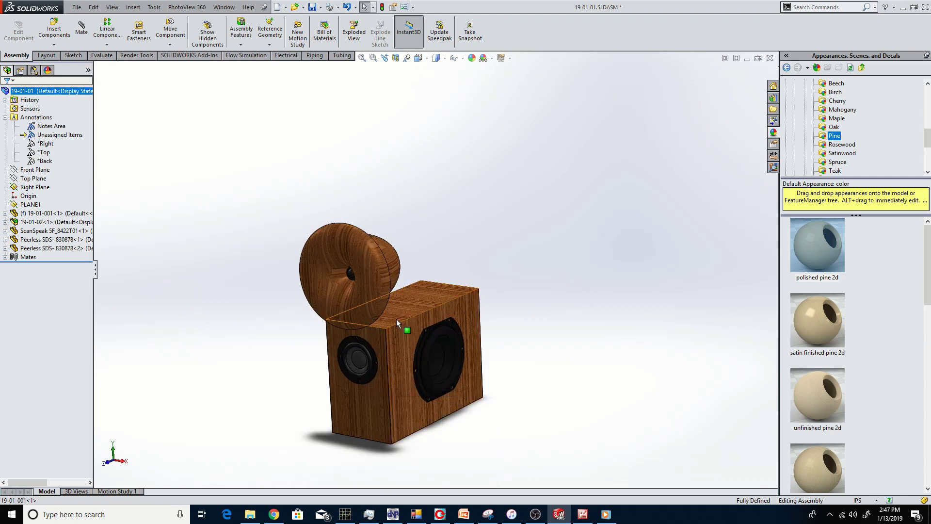
{"action": "middle_click_drag", "start_coordinate": [397, 318], "coordinate": [384, 318]}
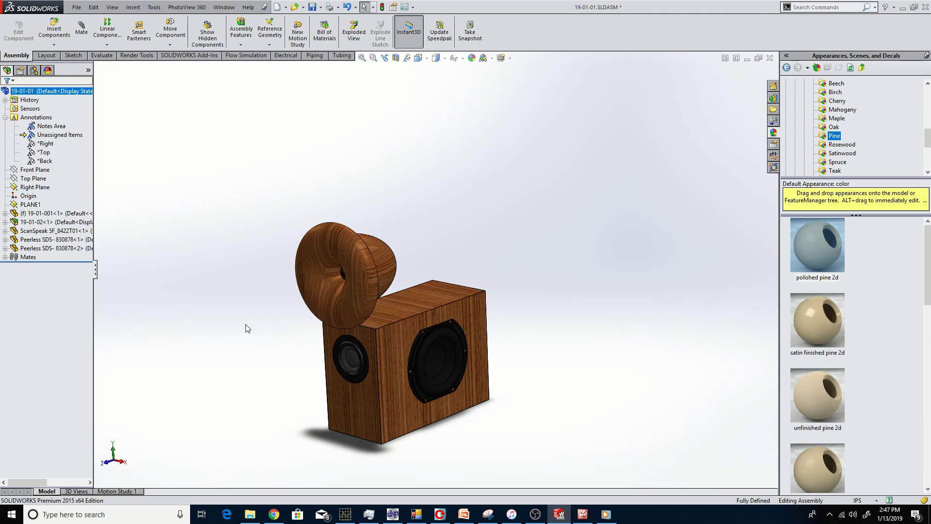
{"action": "middle_click_drag", "start_coordinate": [322, 375], "coordinate": [415, 363]}
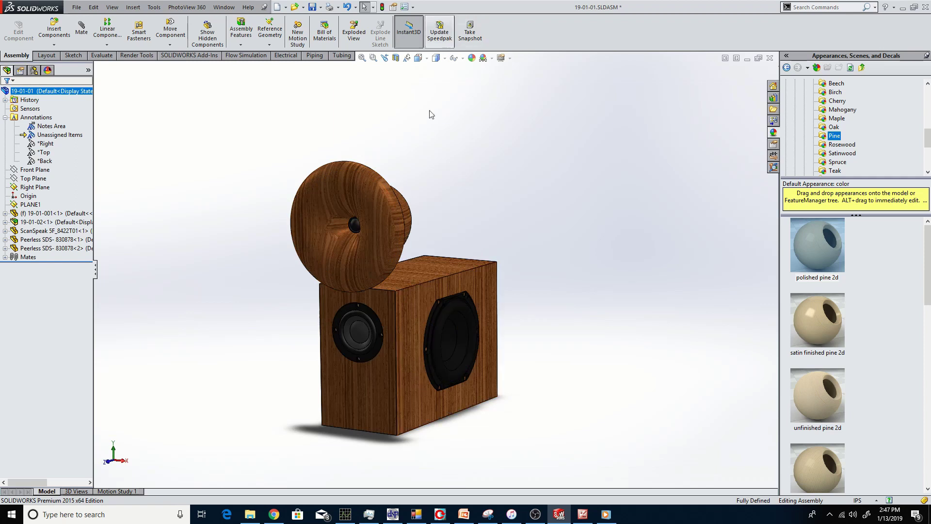
{"action": "scroll", "coordinate": [370, 356], "scroll_direction": "down", "scroll_amount": 1}
Toggle ambient occlusion and apply the 3 Point Beige scene from Basic Scenes.
{"action": "left_click", "coordinate": [510, 58]}
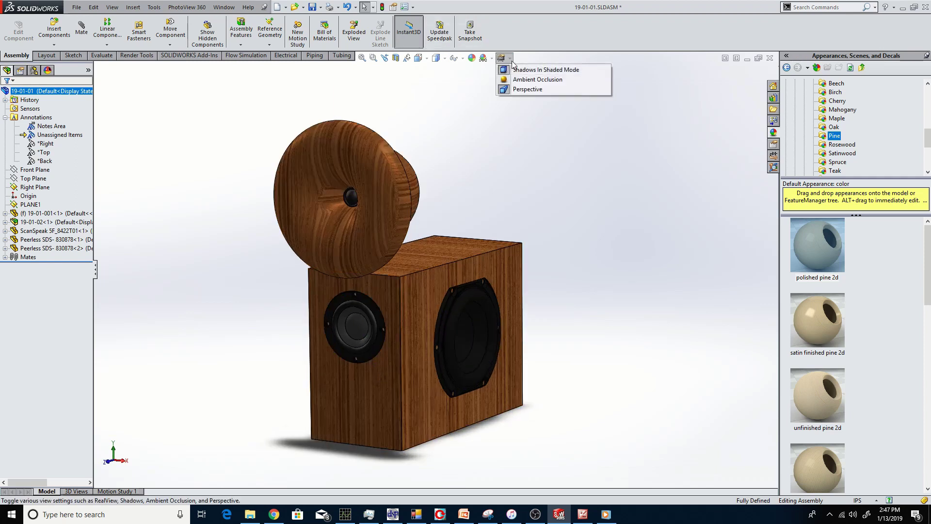
{"action": "left_click", "coordinate": [568, 79]}
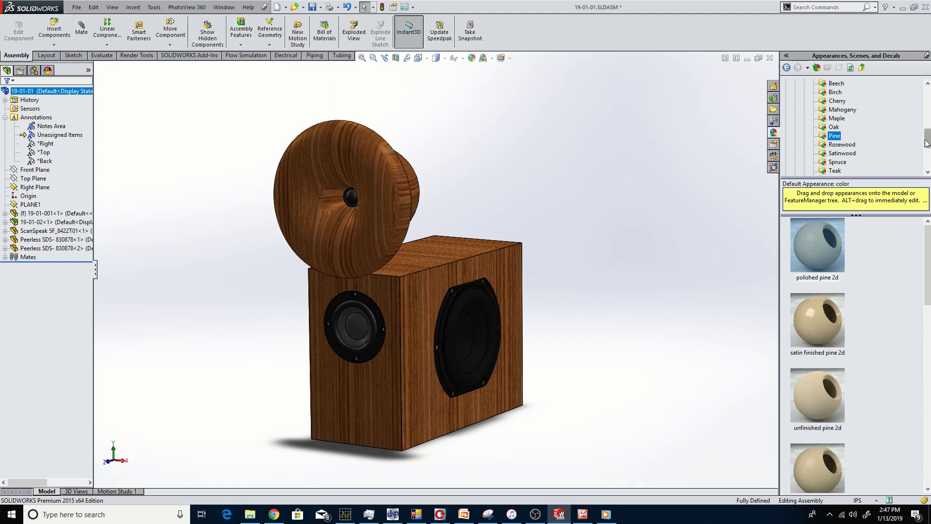
{"action": "left_click_drag", "start_coordinate": [927, 140], "coordinate": [927, 96]}
{"action": "left_click", "coordinate": [795, 92]}
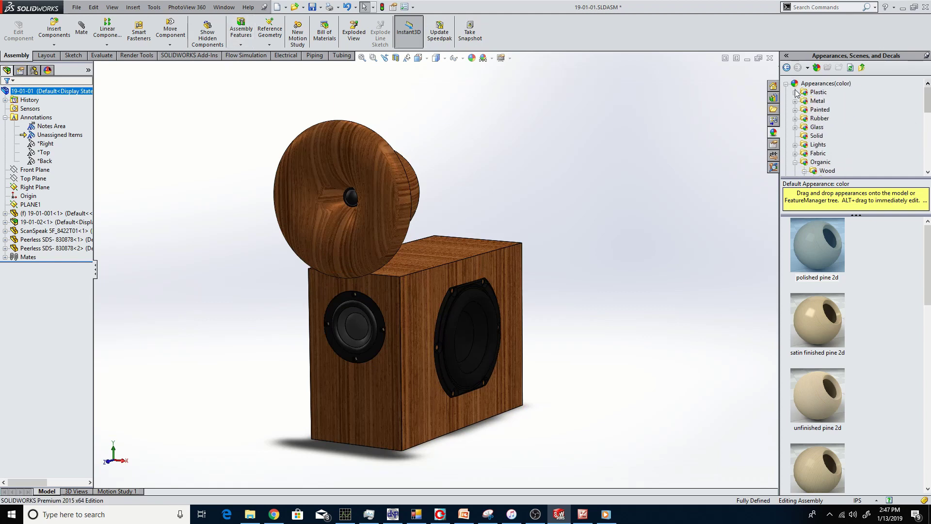
{"action": "left_click", "coordinate": [786, 84]}
{"action": "left_click", "coordinate": [786, 92]}
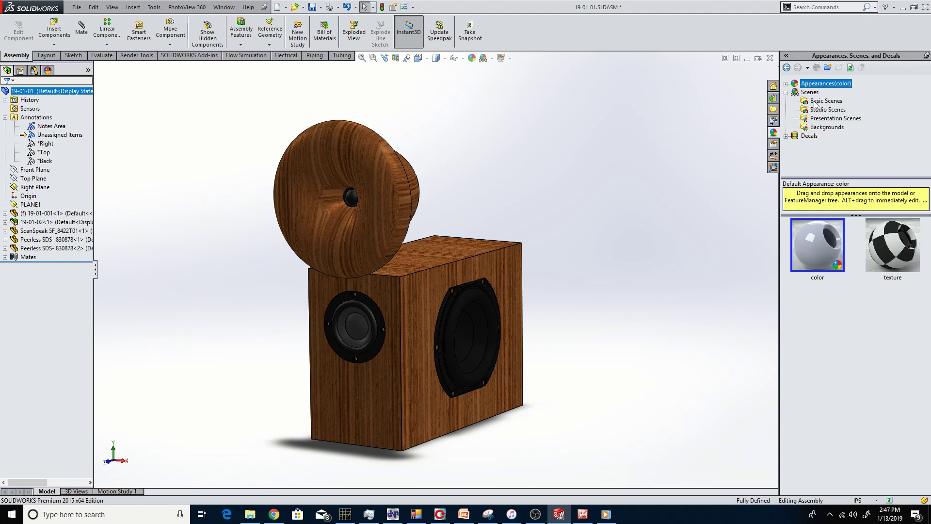
{"action": "left_click", "coordinate": [818, 101]}
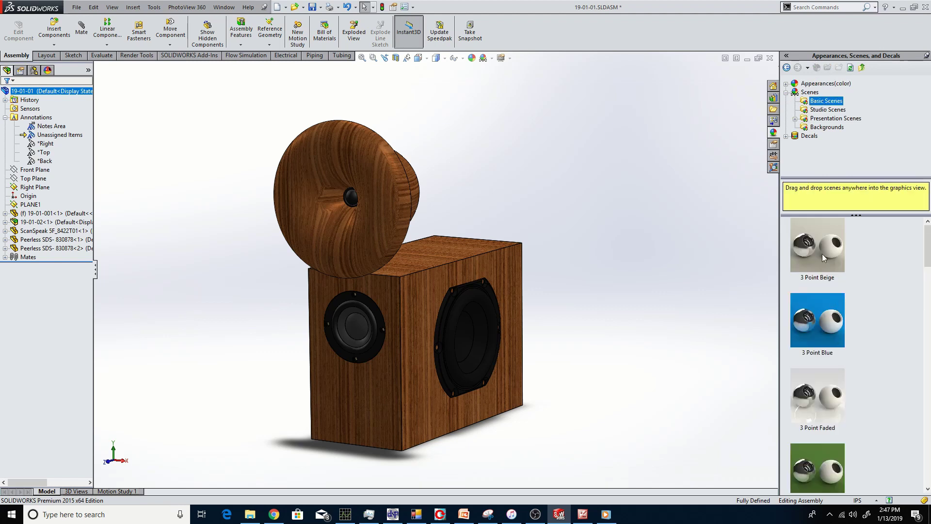
{"action": "left_click_drag", "start_coordinate": [822, 254], "coordinate": [572, 315]}
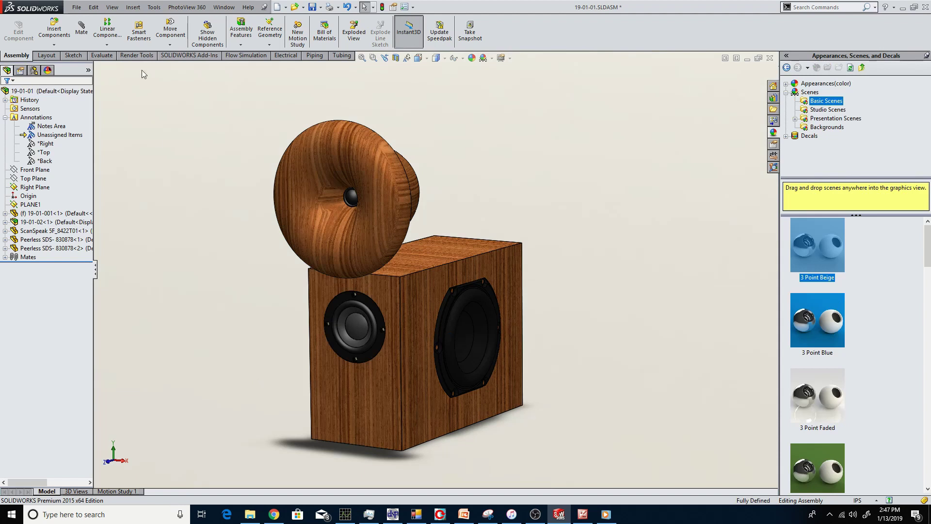
{"action": "left_click", "coordinate": [126, 56]}
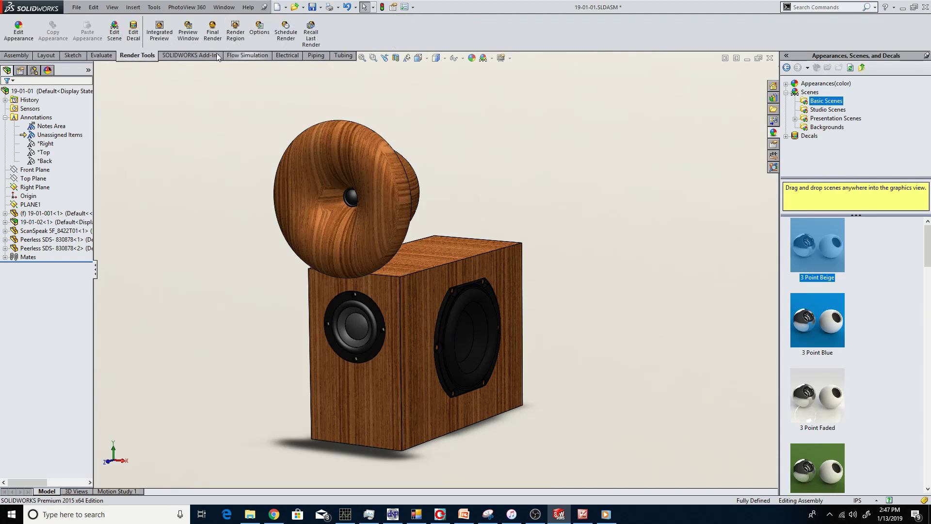
Start a PhotoView 360 Final Render of the speaker assembly.
{"action": "left_click", "coordinate": [213, 30]}
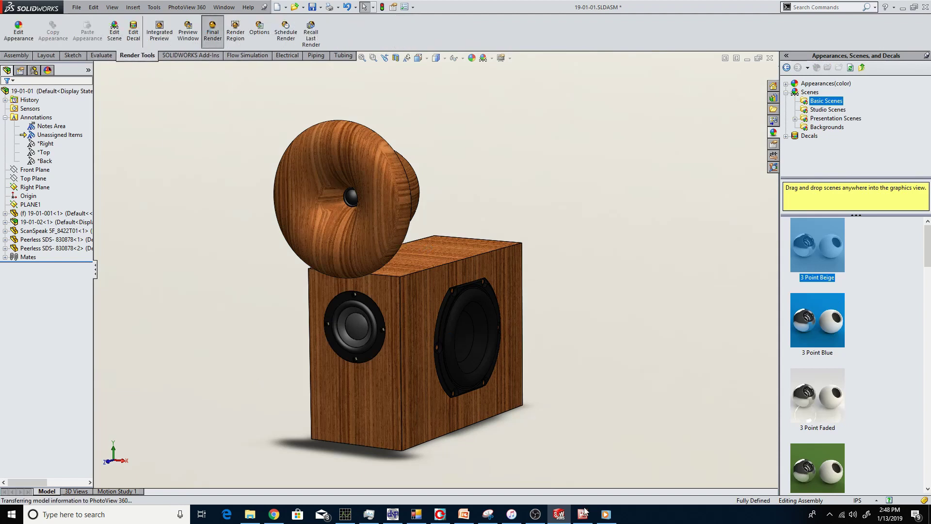